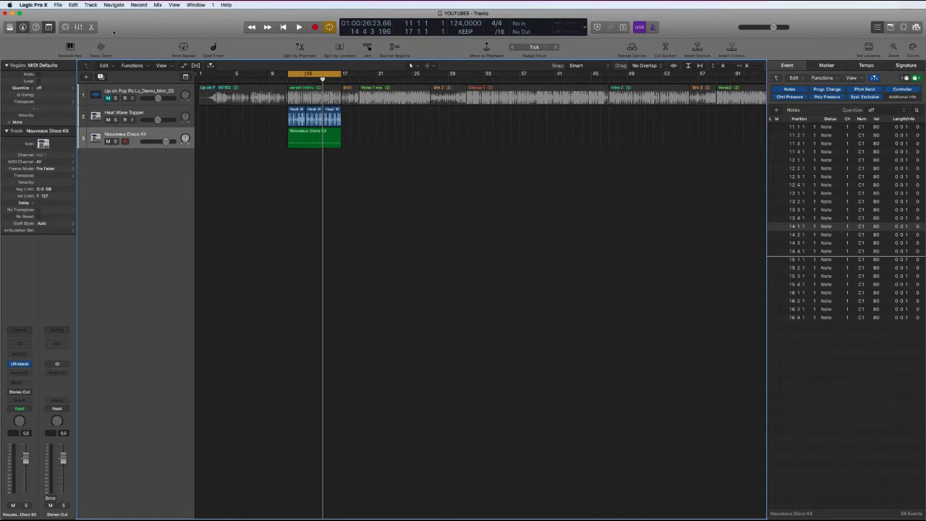
# Check in the advanced preferences that Show Advanced Tools and all additional options are enabled, and close the preferences
pyautogui.click(35, 4)
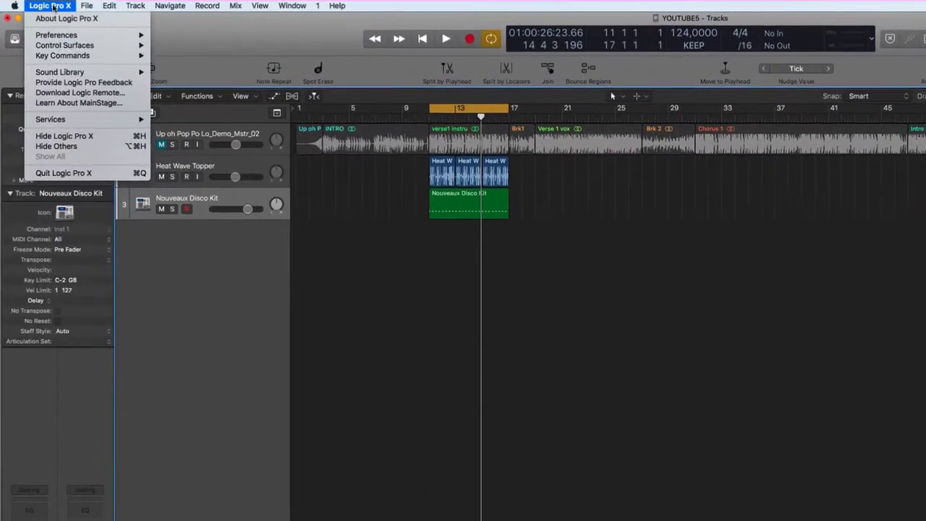
pyautogui.moveTo(43, 38)
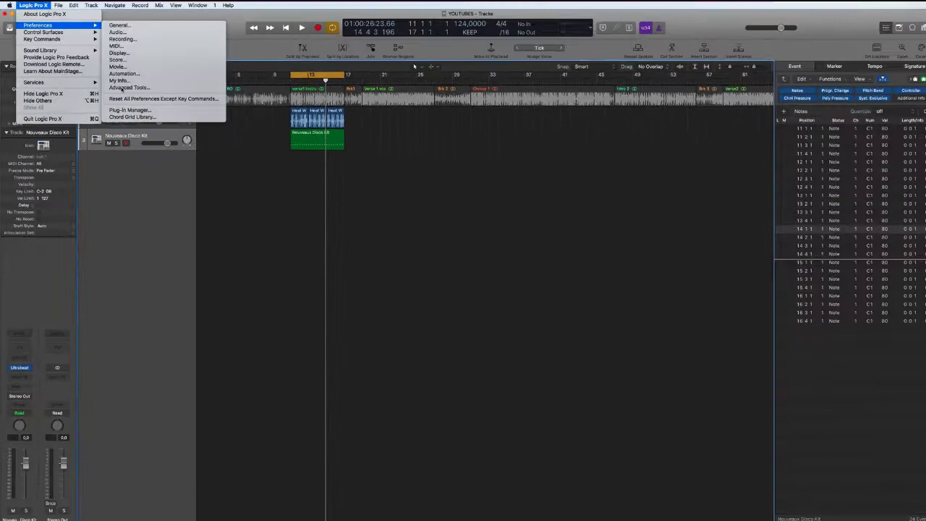
pyautogui.click(147, 96)
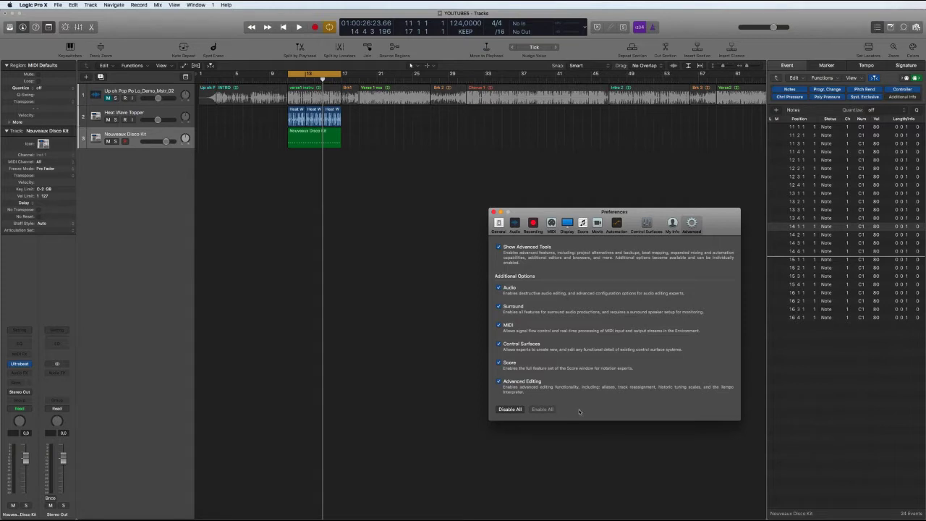
pyautogui.moveTo(499, 233); pyautogui.dragTo(418, 215)
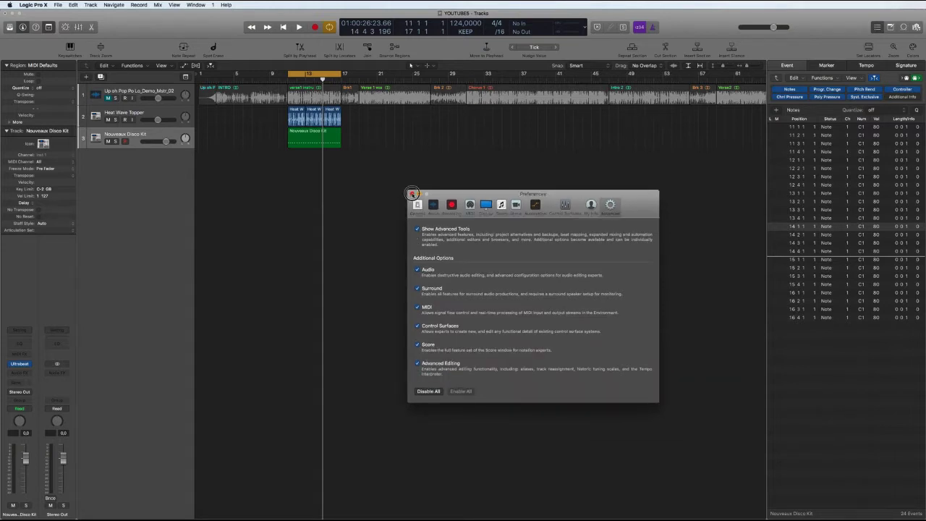
pyautogui.click(412, 194)
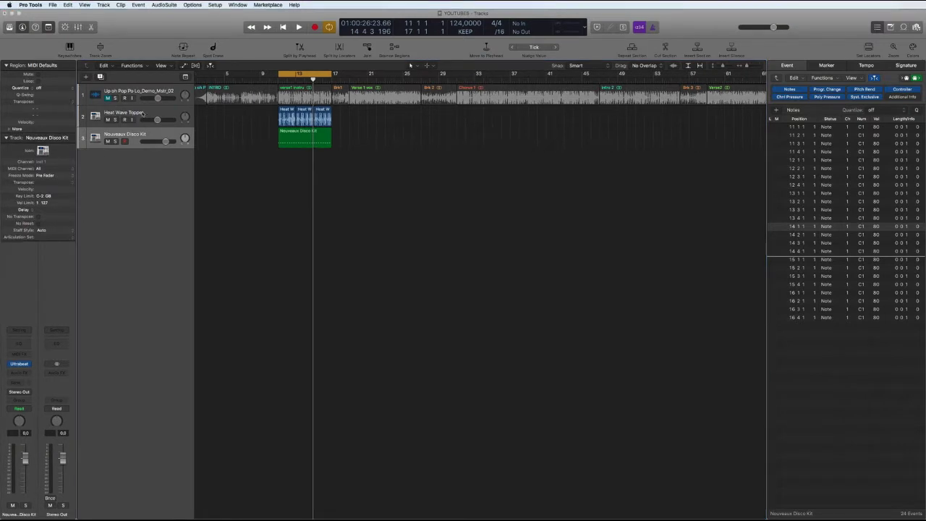
# Inspect the Ultrabeat instrument on the Nouveaux Disco Kit track and play the cycled section
pyautogui.click(143, 113)
pyautogui.click(143, 113)
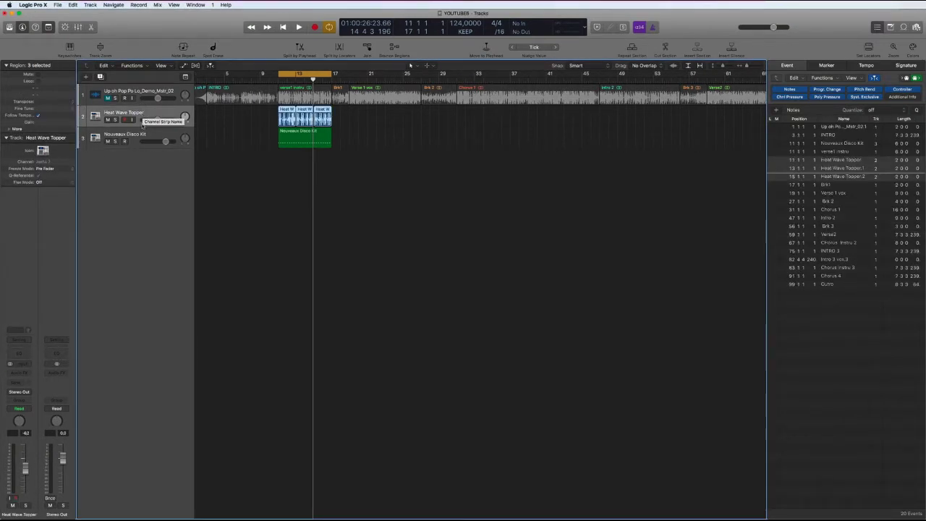
pyautogui.click(149, 134)
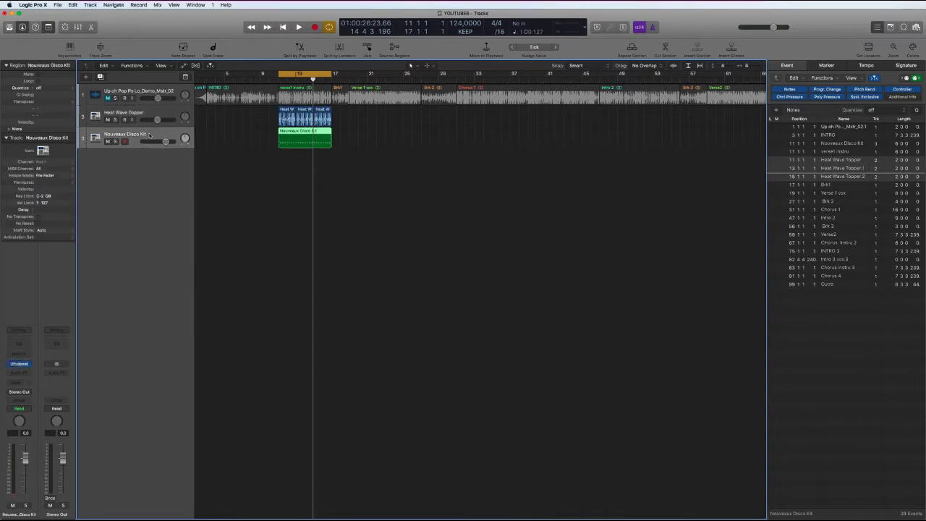
pyautogui.click(19, 363)
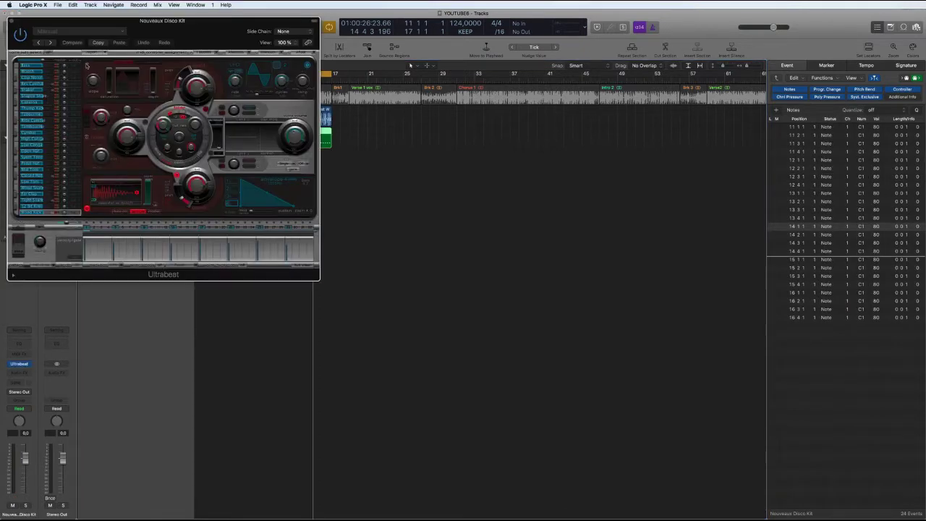
pyautogui.click(11, 21)
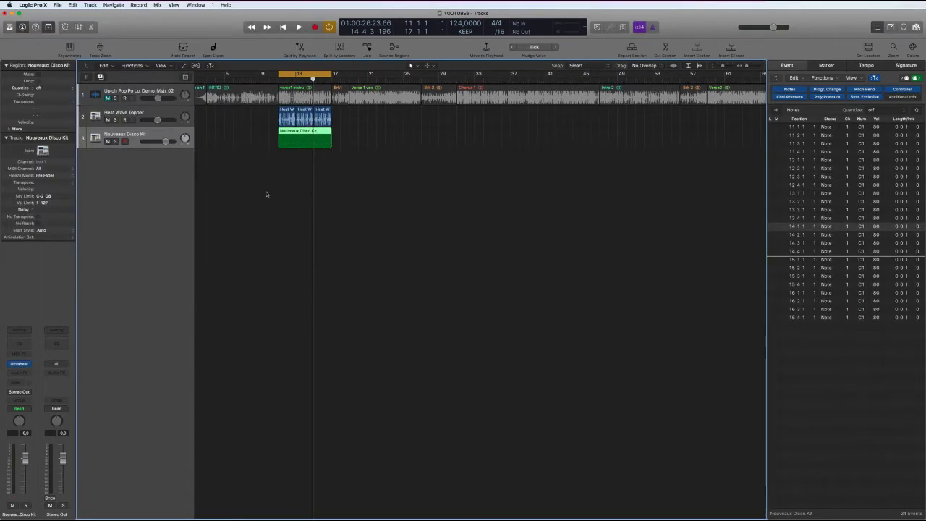
pyautogui.press('space')
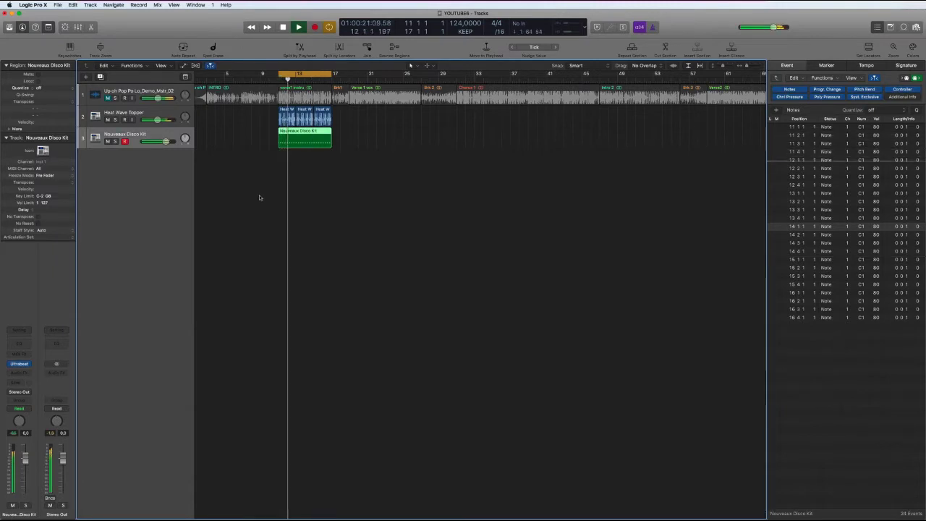
pyautogui.press('space')
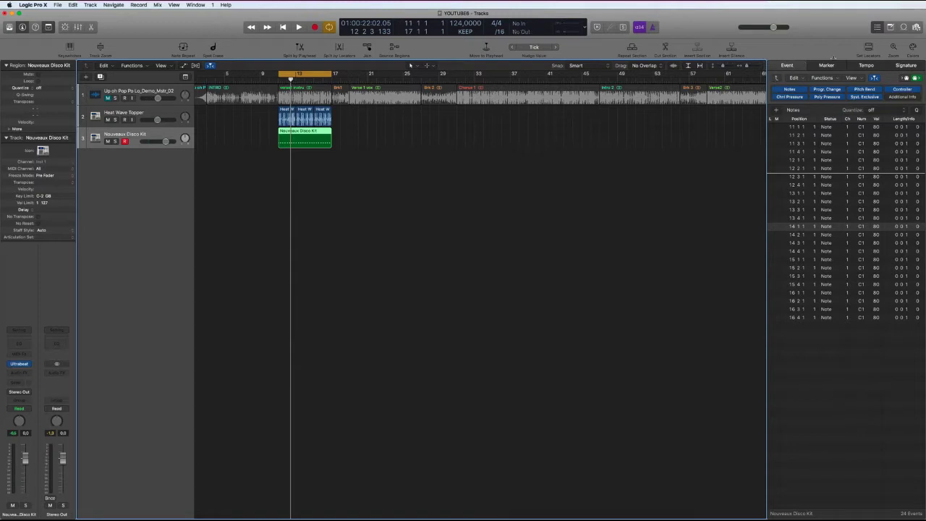
# Hide the event list and create a Drummer track with the Rock genre and Output 1 + 2 below the Nouveaux Disco Kit track
pyautogui.click(878, 27)
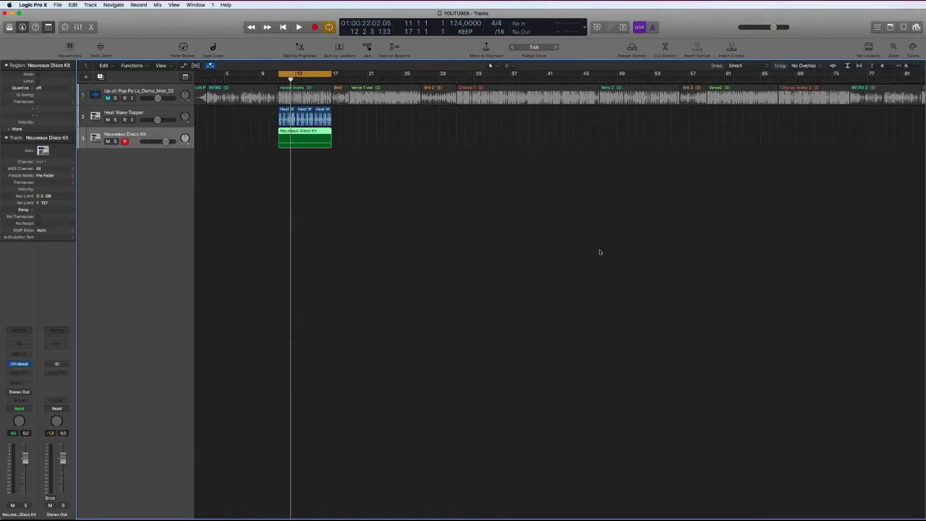
pyautogui.click(356, 257)
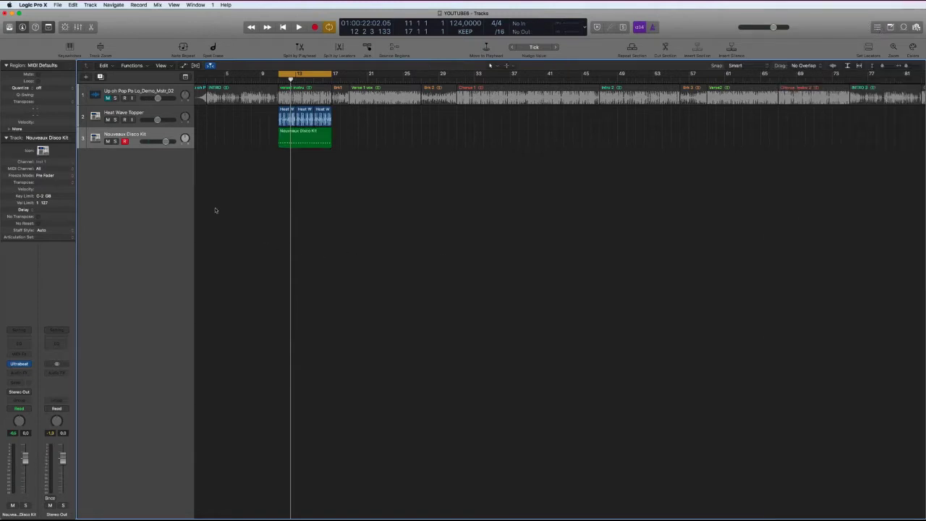
pyautogui.click(145, 140)
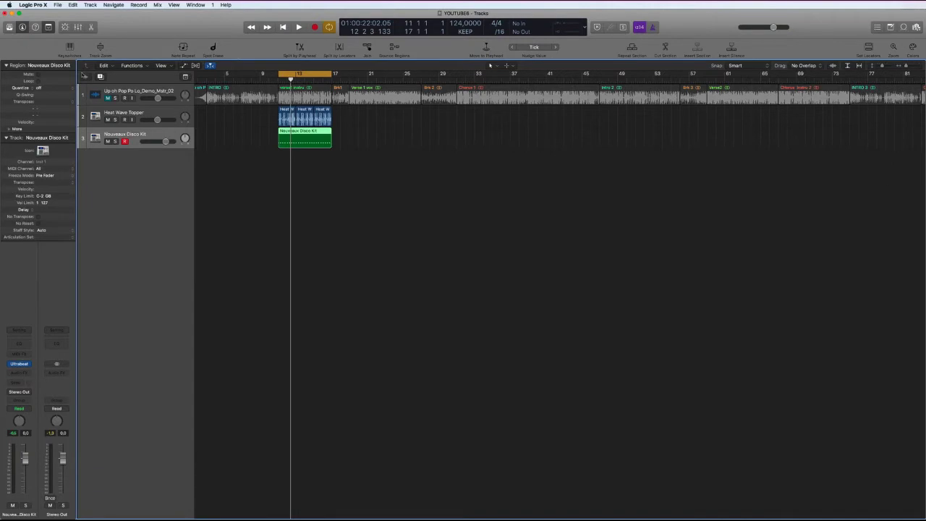
pyautogui.click(86, 76)
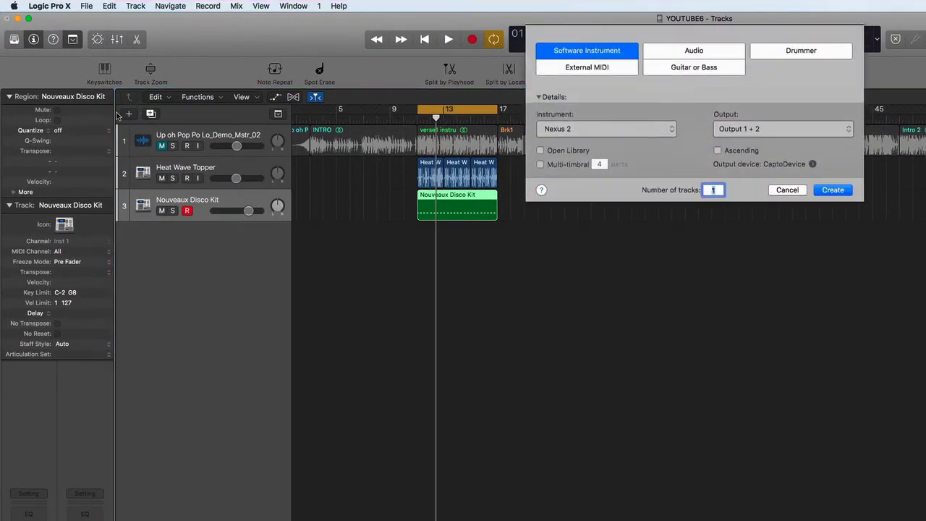
pyautogui.click(807, 50)
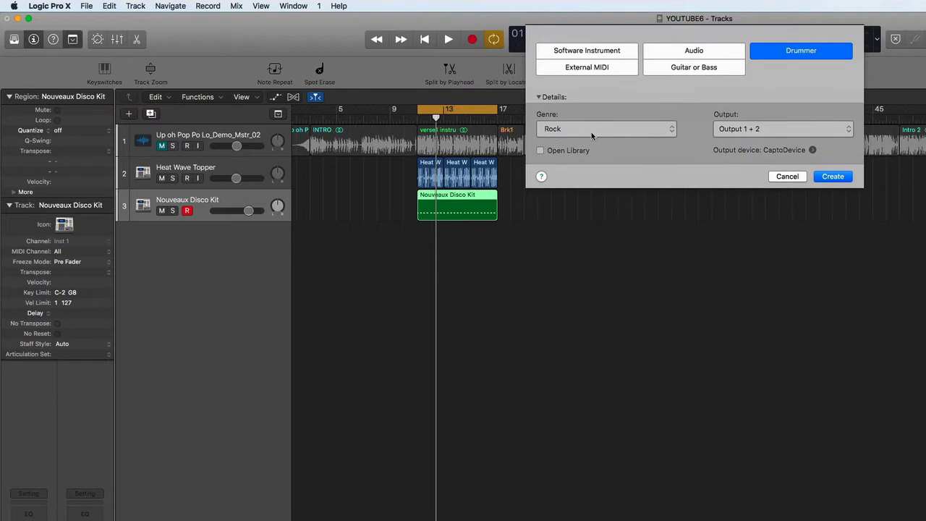
pyautogui.click(673, 130)
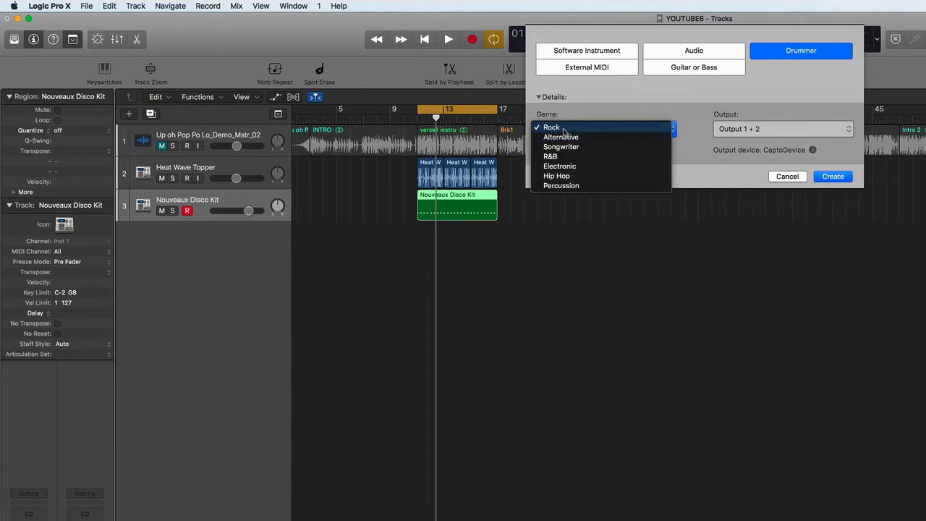
pyautogui.click(832, 178)
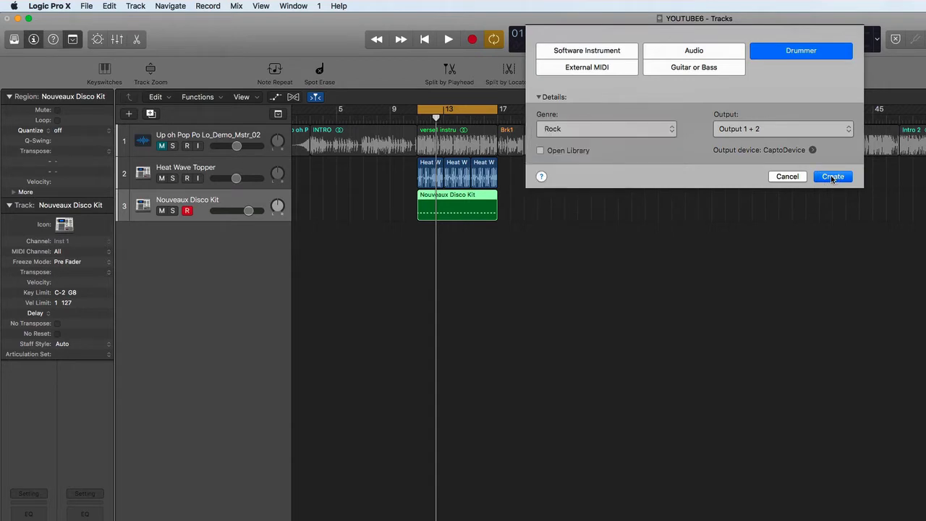
pyautogui.click(833, 177)
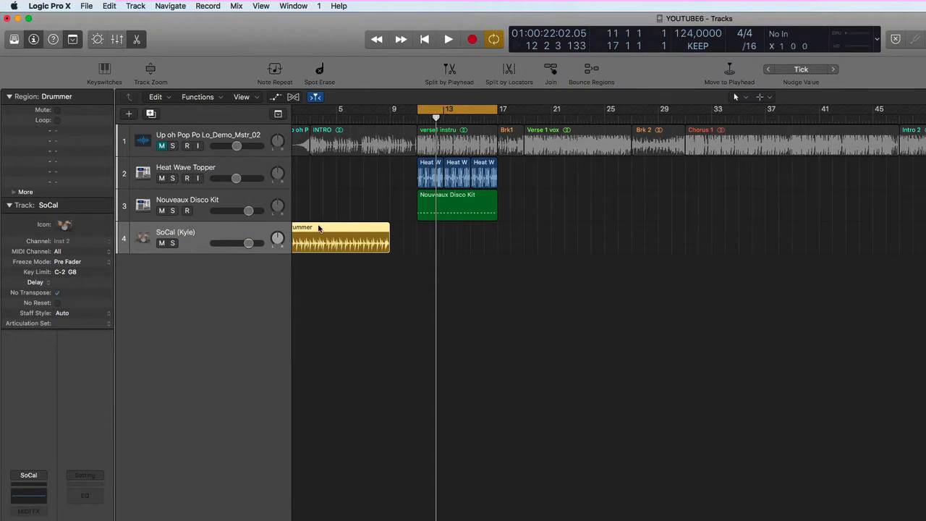
# Move the Drummer region to bar 11 and copy it as MIDI onto the Nouveaux Disco Kit track at bar 18
pyautogui.moveTo(318, 228); pyautogui.dragTo(453, 232)
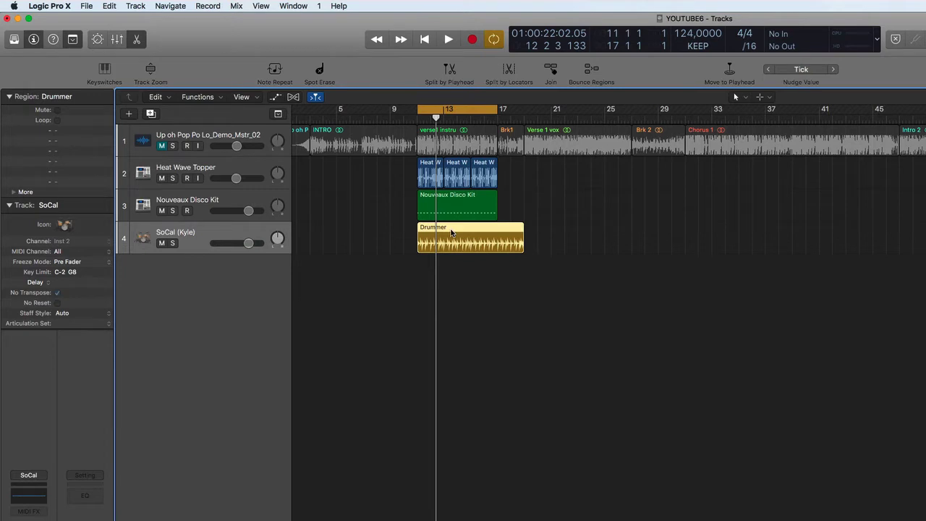
pyautogui.moveTo(447, 228); pyautogui.dragTo(539, 213)
pyautogui.doubleClick(539, 214)
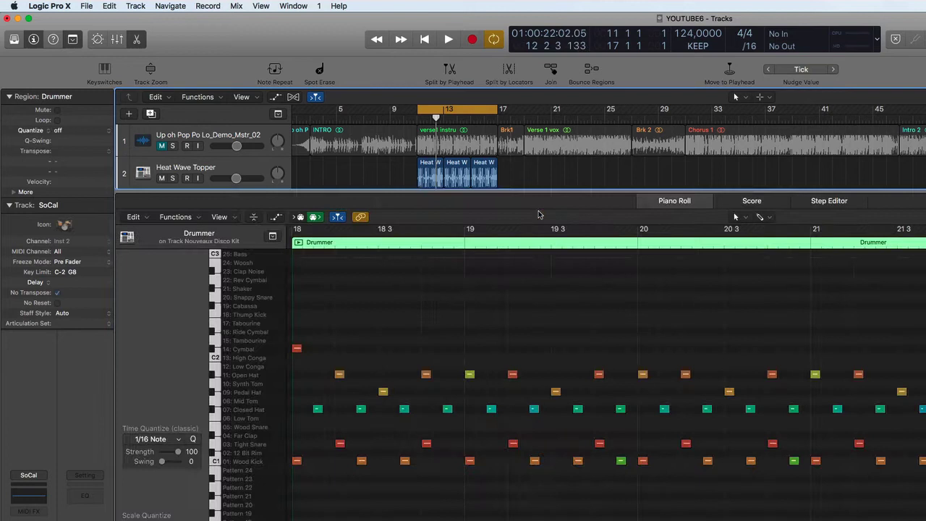
pyautogui.click(136, 39)
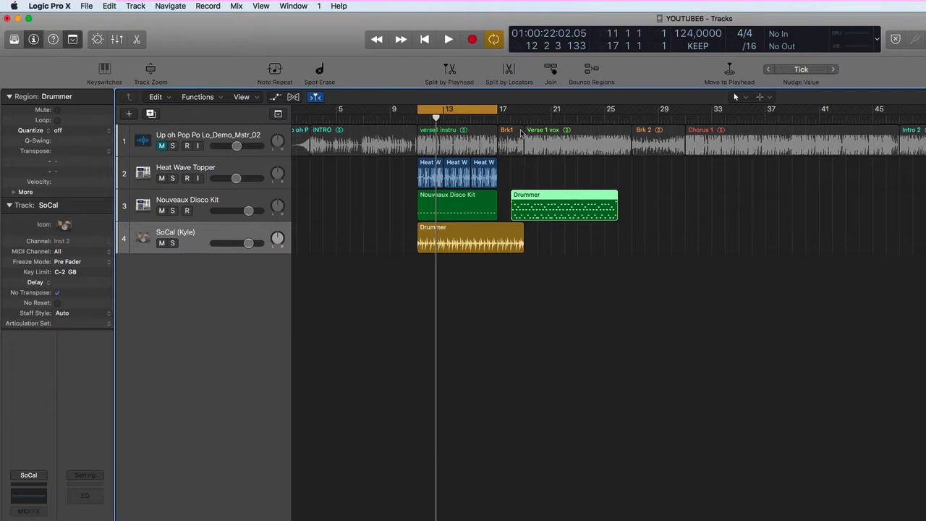
# Solo the SoCal drummer track and listen to its region from bar 11
pyautogui.click(172, 244)
pyautogui.press('space')
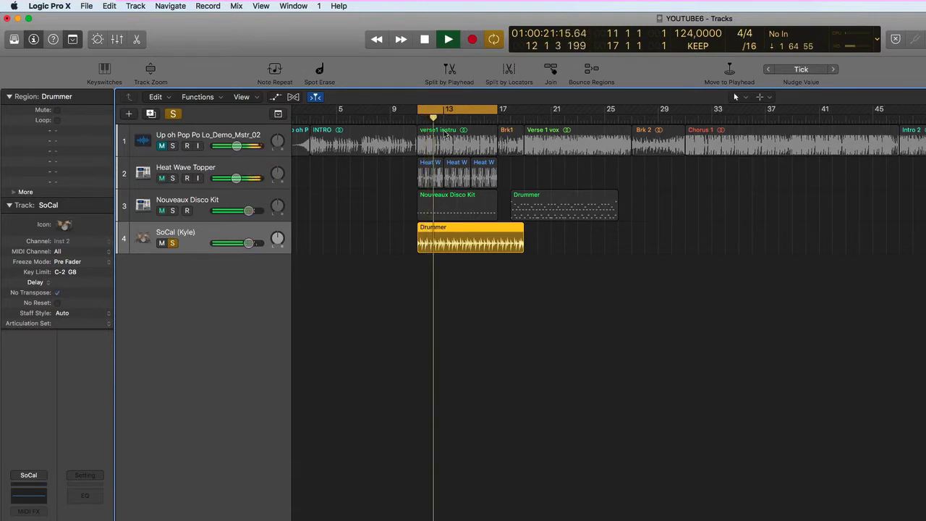
pyautogui.press('space')
# Set the cycle range to bars 18 to 27 and listen to the copied Drummer region on the unsoloed Nouveaux Disco Kit track
pyautogui.moveTo(511, 109); pyautogui.dragTo(631, 109)
pyautogui.click(173, 243)
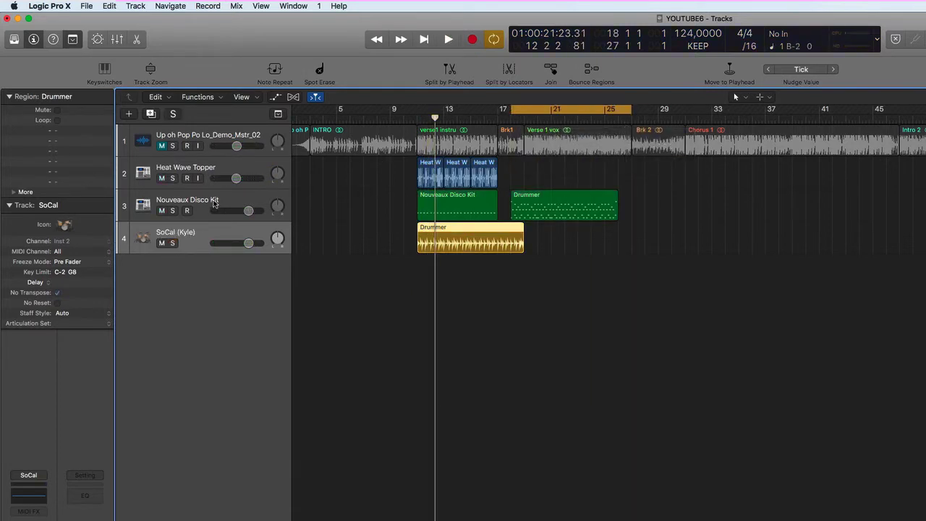
pyautogui.click(213, 204)
pyautogui.press('space')
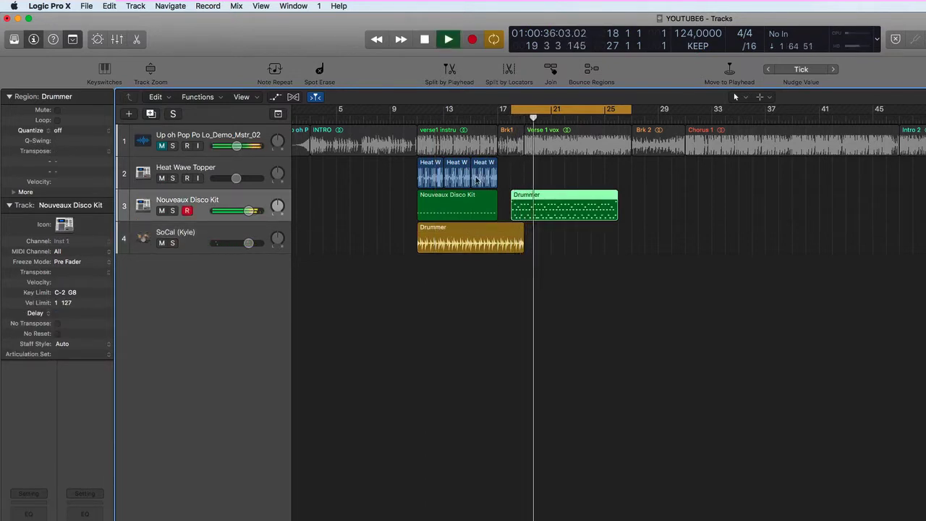
pyautogui.press('space')
# Move the copied Drummer region to bar 19 and show its notes in the event list
pyautogui.click(552, 195)
pyautogui.moveTo(552, 196); pyautogui.dragTo(561, 195)
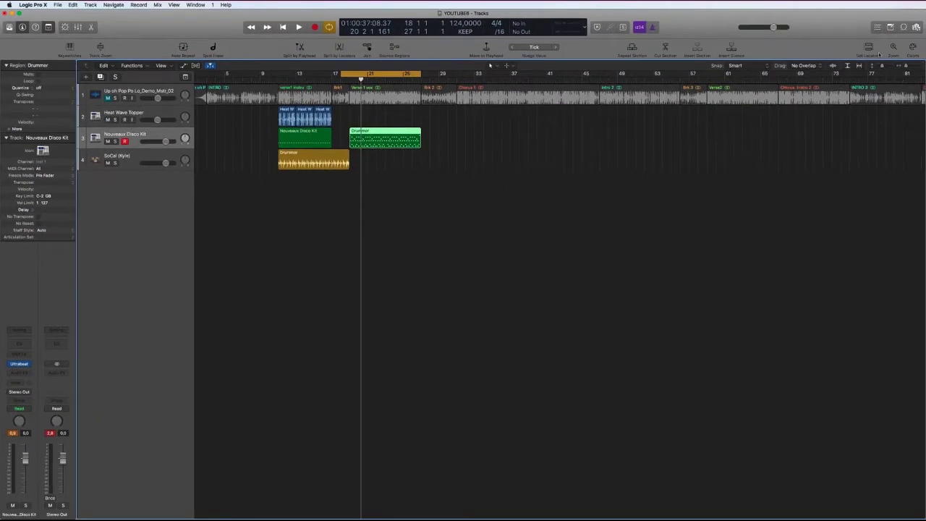
pyautogui.click(879, 28)
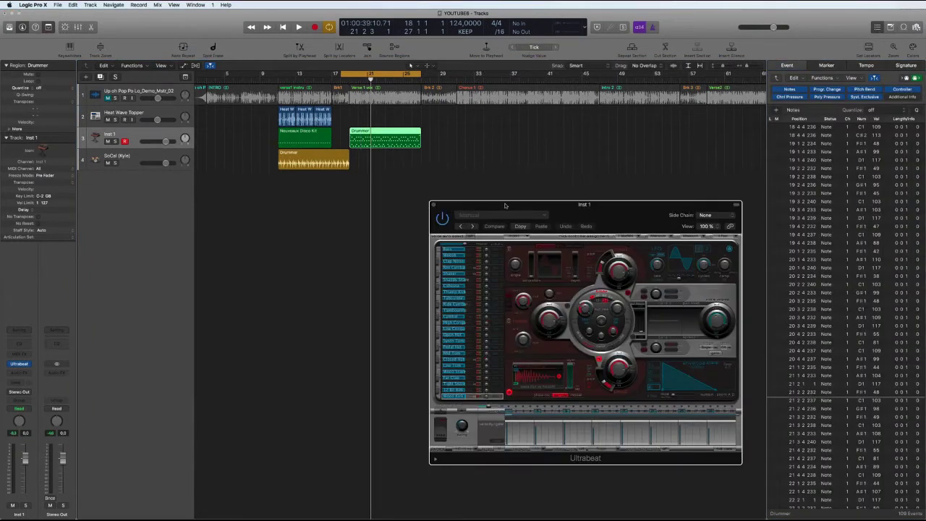
# Delete the copied Drummer region from the third track and close the Ultrabeat window
pyautogui.moveTo(505, 207); pyautogui.dragTo(410, 203)
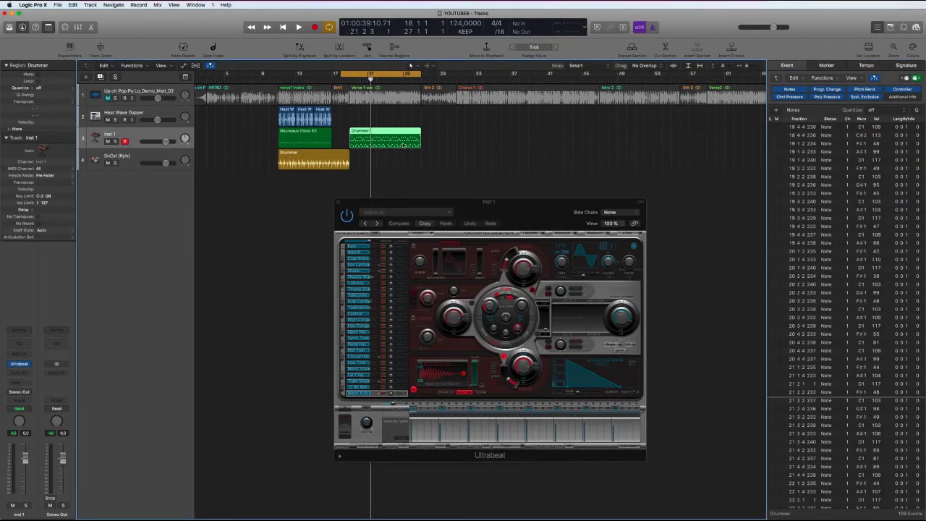
pyautogui.press('Delete')
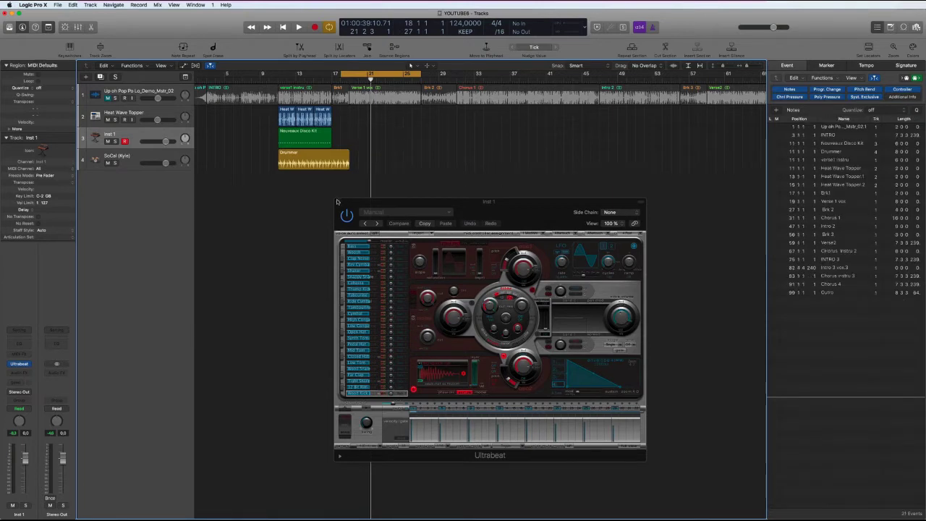
pyautogui.click(340, 202)
# Set the cycle range to bars 11 to 19 and open the Library for the SoCal drummer track
pyautogui.press('z')
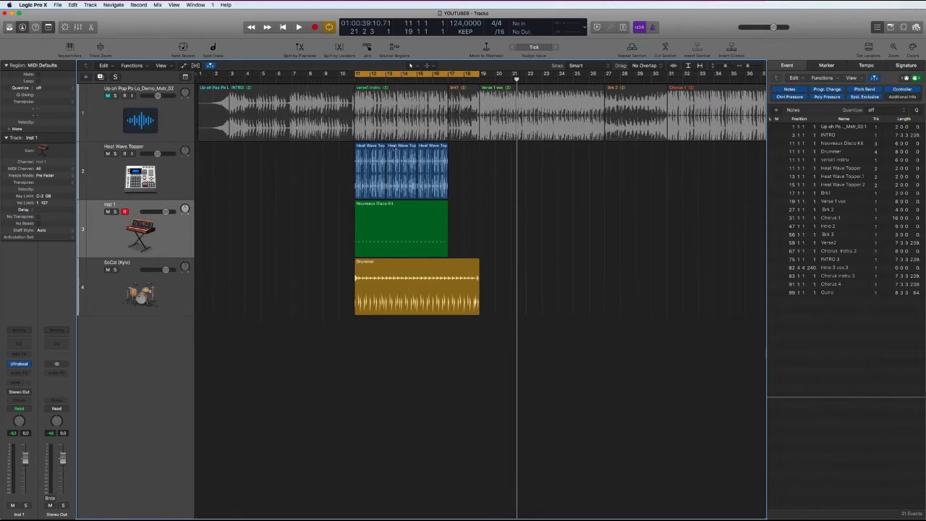
pyautogui.click(179, 285)
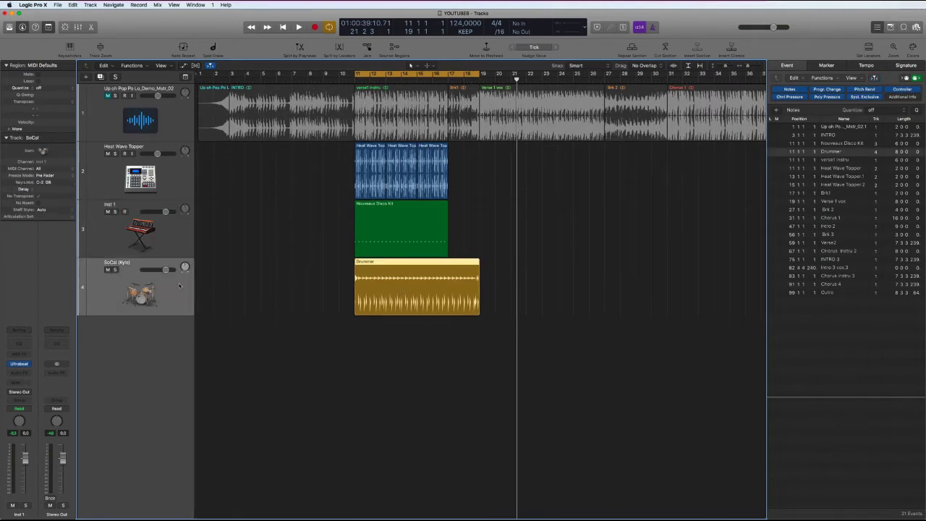
pyautogui.press('y')
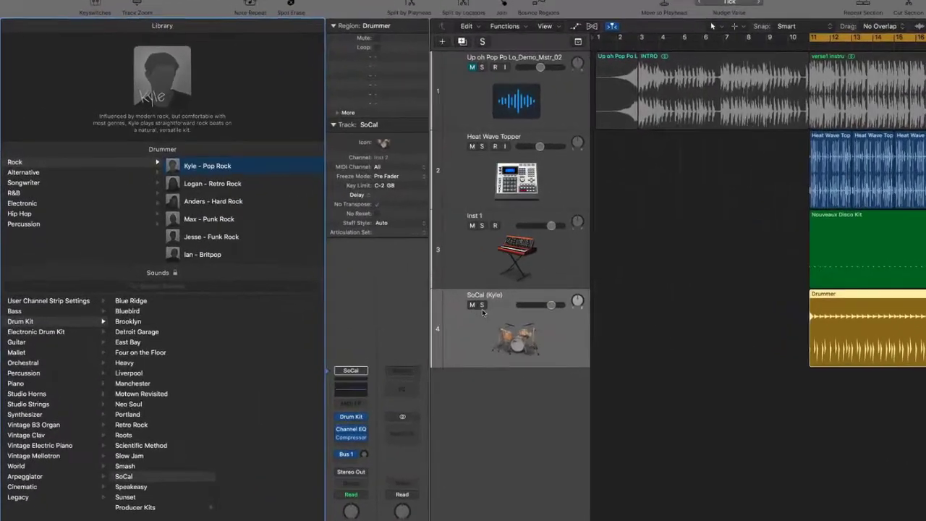
# Solo and play the SoCal drummer track, and change its drummer to Anders - Hard Rock
pyautogui.click(353, 269)
pyautogui.press('space')
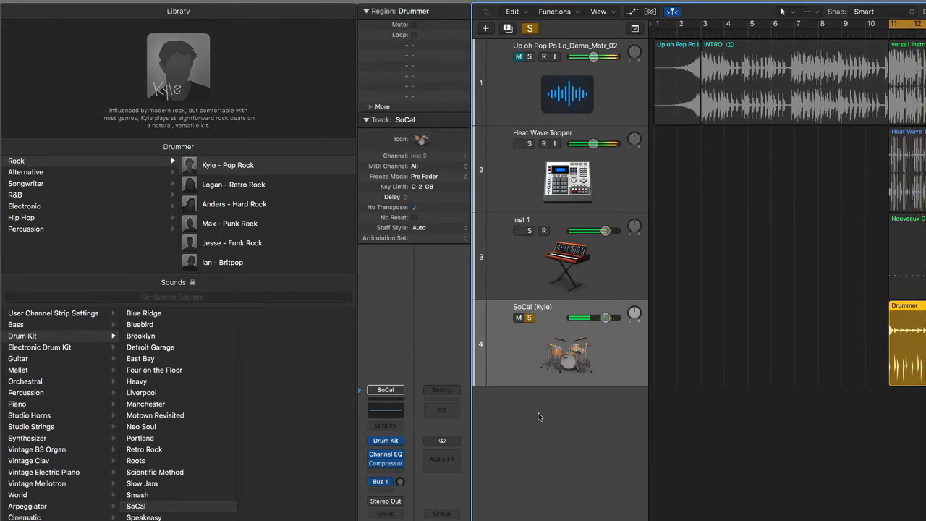
pyautogui.press('space')
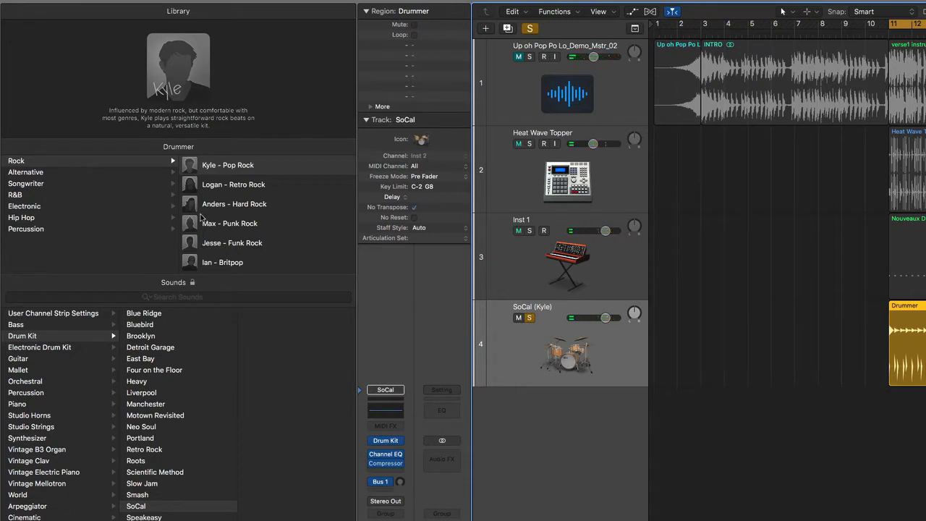
pyautogui.click(207, 210)
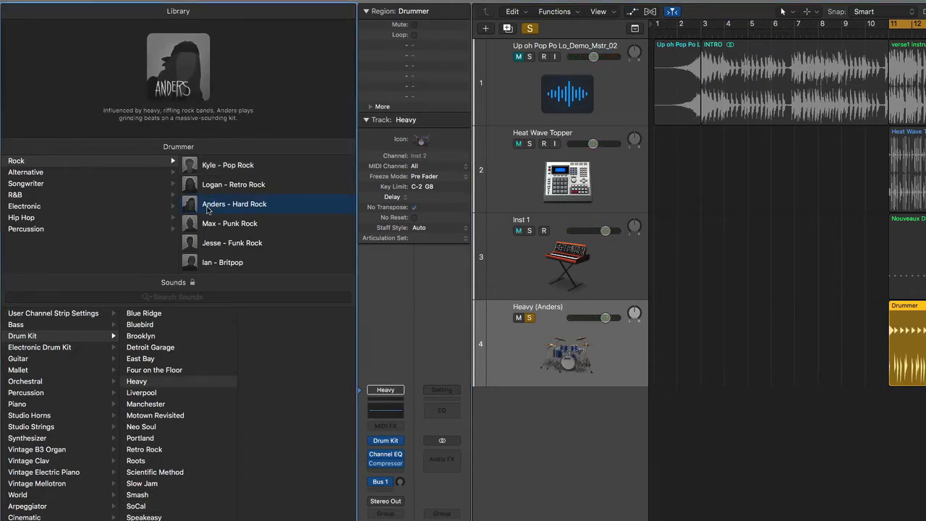
# Switch the drummer track's kit to Brooklyn while keeping Anders, and play the result
pyautogui.press('space')
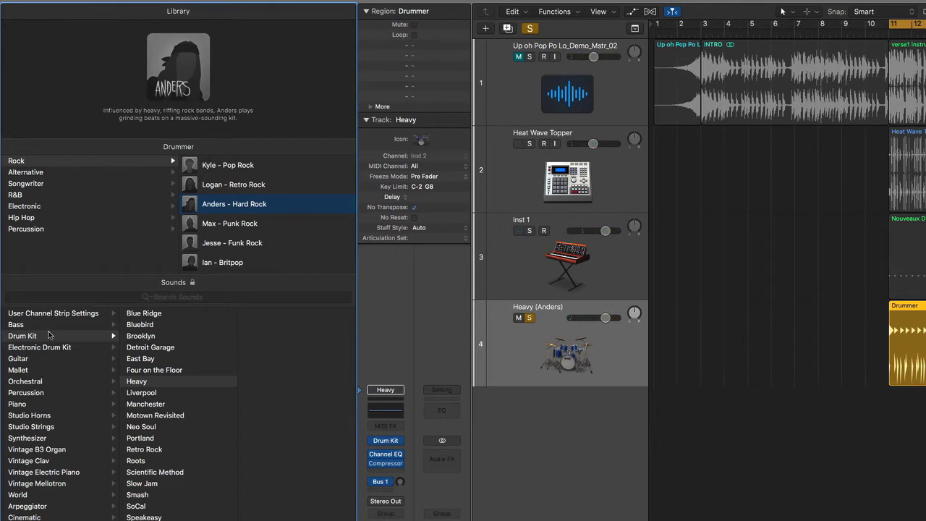
pyautogui.click(149, 341)
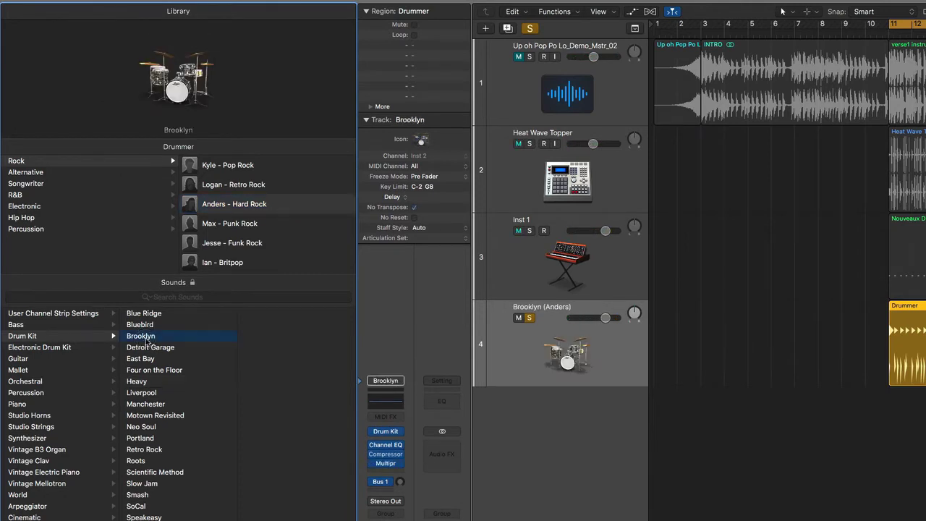
pyautogui.press('space')
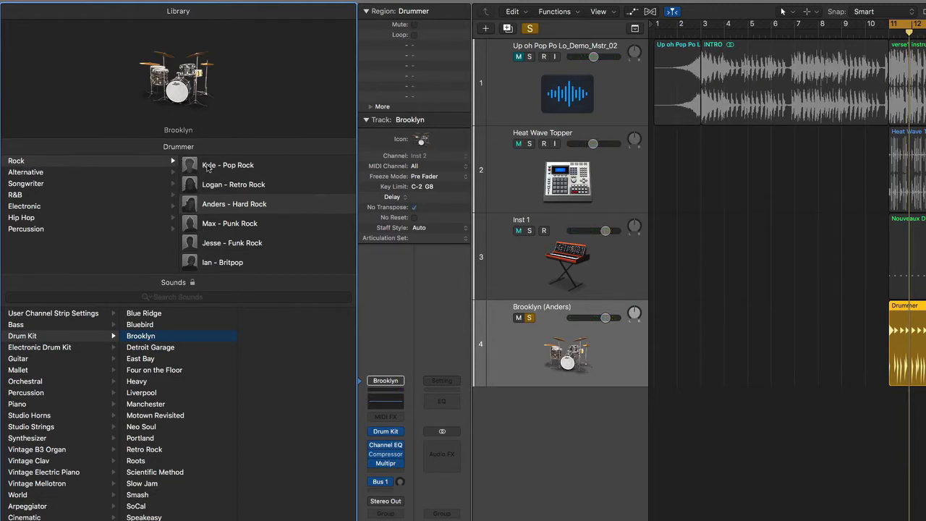
# Look through the Alternative and Songwriter drummers, and change the track's drummer to Rose - Modern R&B
pyautogui.click(62, 173)
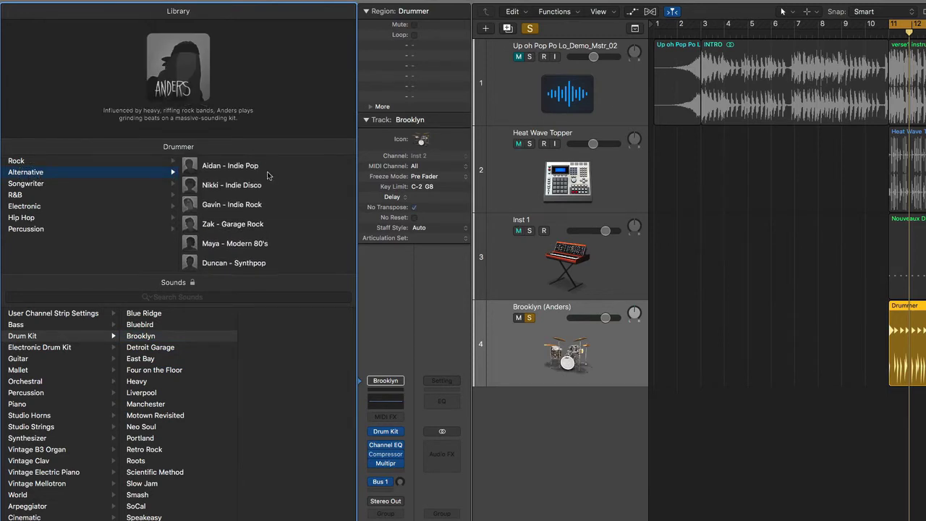
pyautogui.click(22, 184)
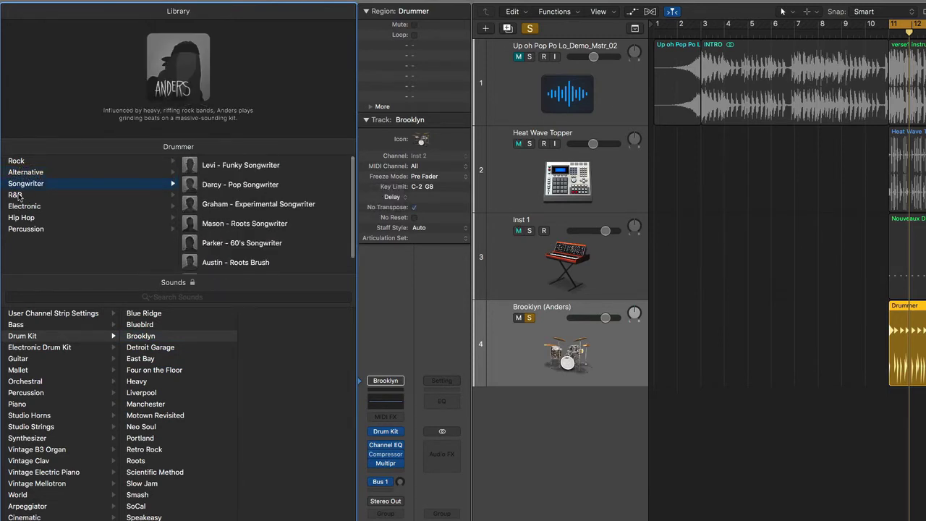
pyautogui.click(23, 195)
pyautogui.click(257, 166)
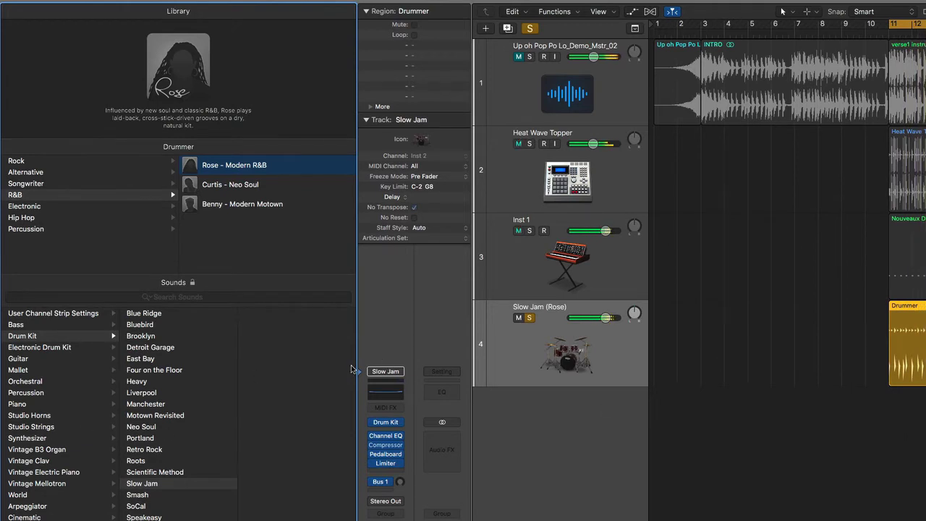
# Open the Slow Jam kit in Drum Kit Designer, compare its snares, swap in Slow Jam 2, and close the window
pyautogui.click(385, 423)
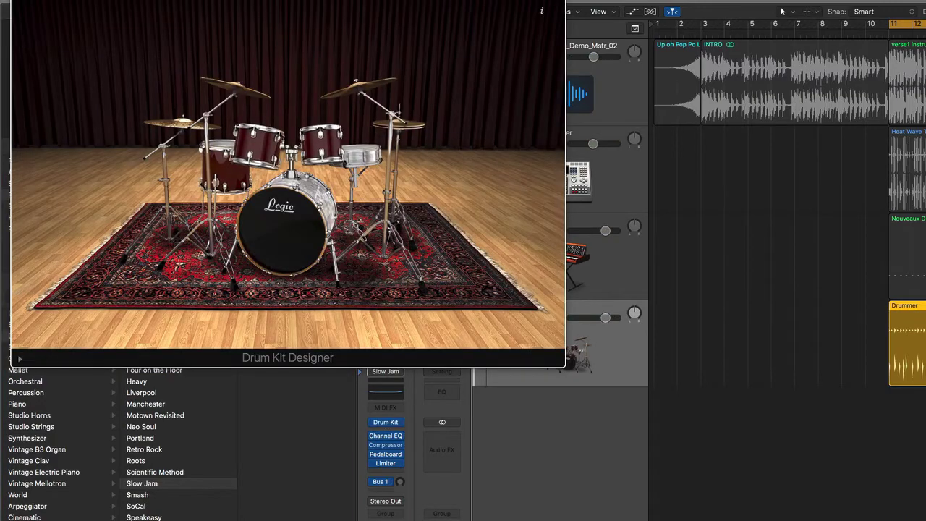
pyautogui.moveTo(330, 0); pyautogui.dragTo(632, 130)
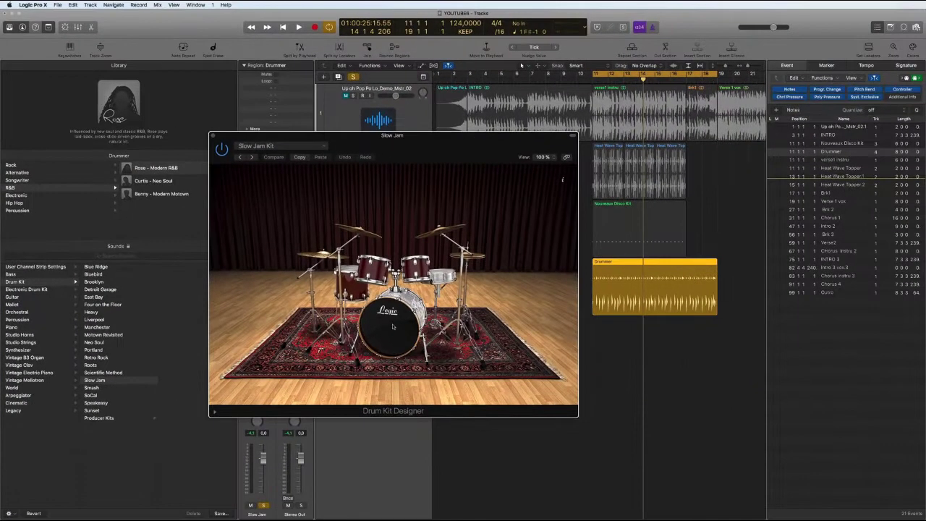
pyautogui.click(441, 275)
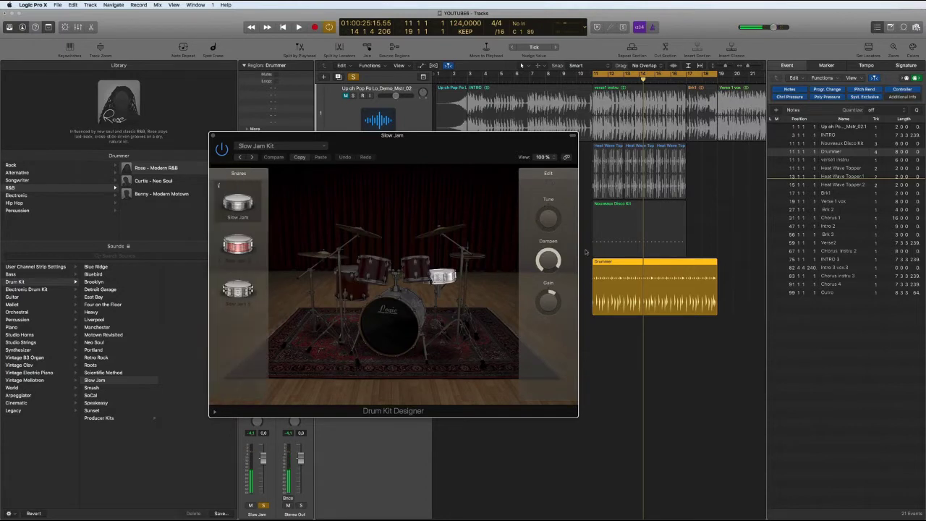
pyautogui.click(437, 275)
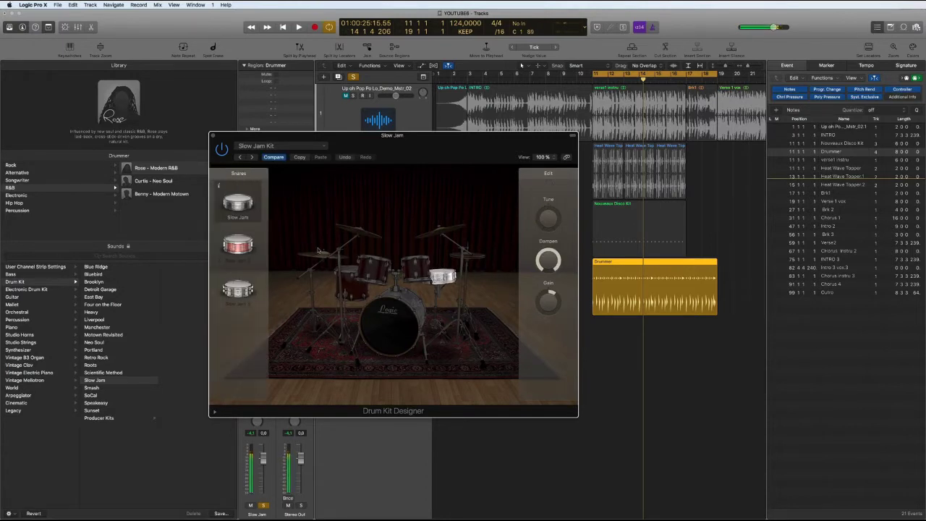
pyautogui.click(219, 229)
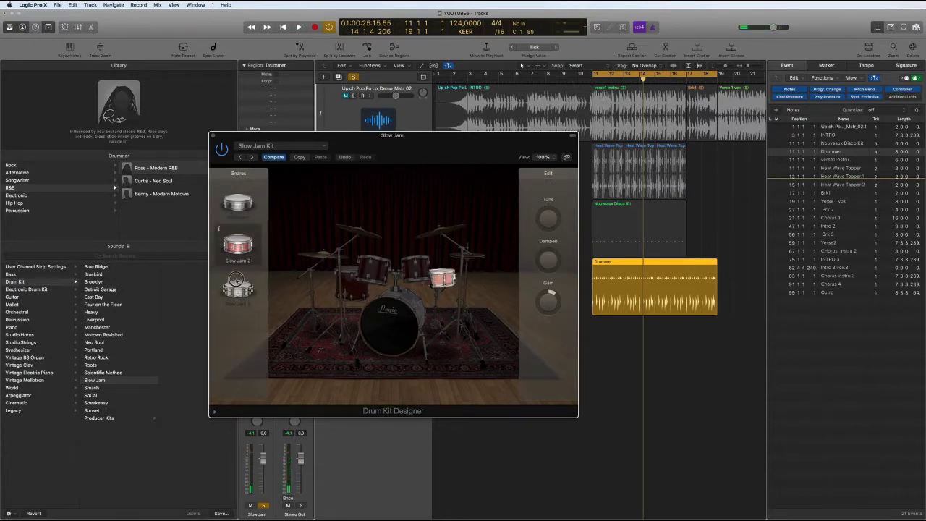
pyautogui.click(238, 203)
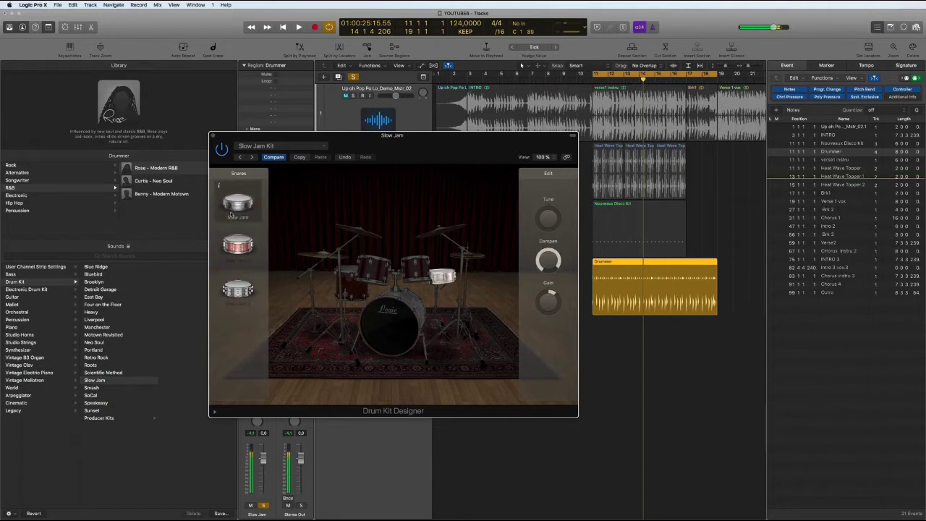
pyautogui.click(237, 292)
pyautogui.click(218, 230)
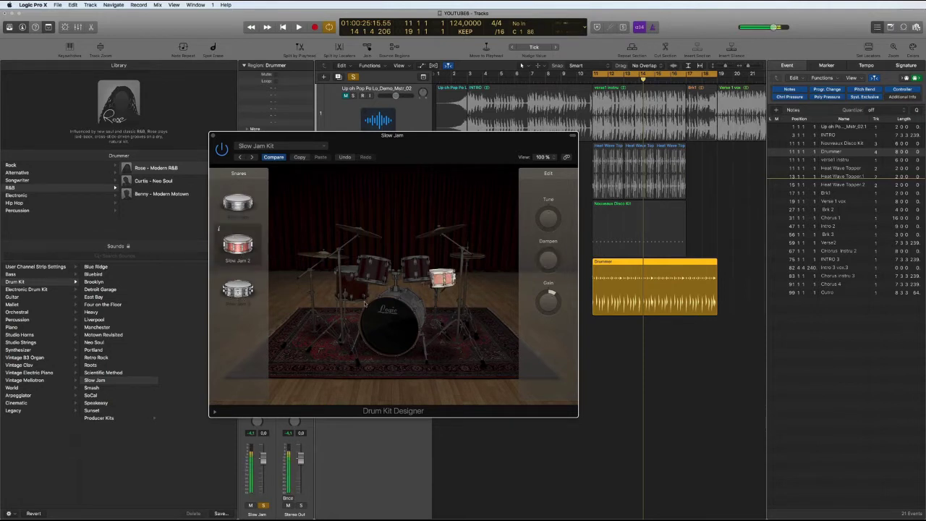
pyautogui.click(212, 136)
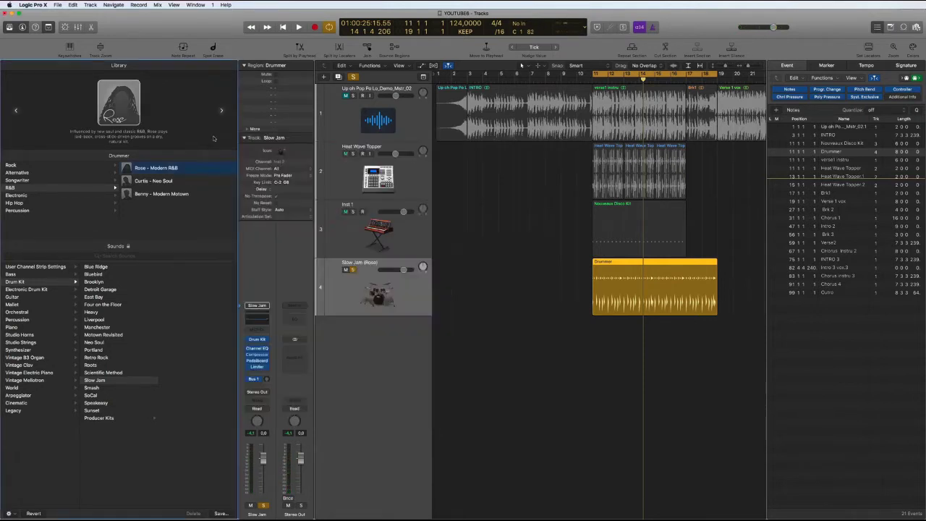
# In the Drummer region's pattern, turn off the toms, try the cymbals, change to hi-hat, and raise the hi-hat variation during playback
pyautogui.doubleClick(630, 265)
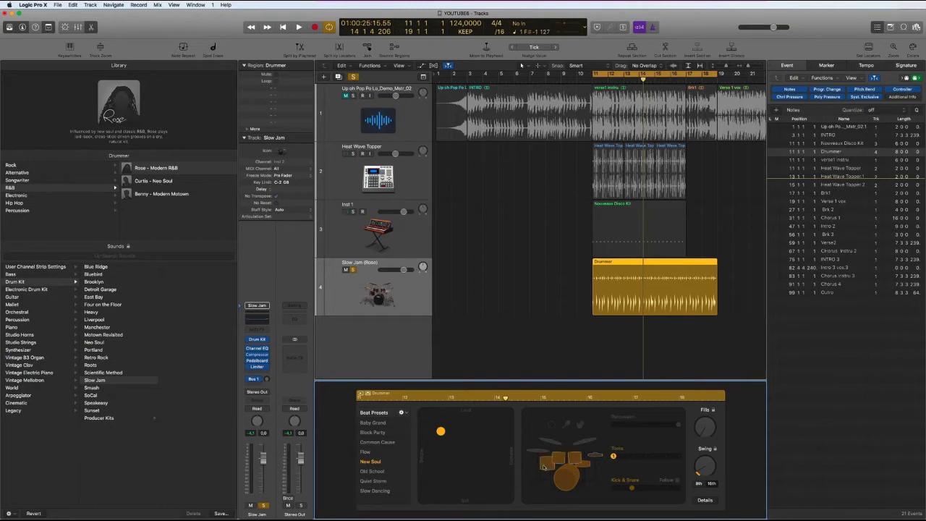
pyautogui.click(568, 466)
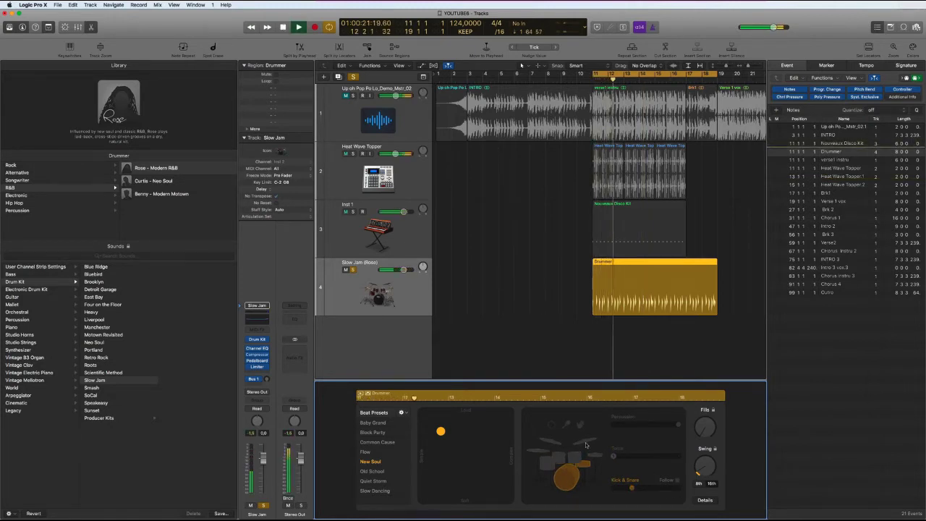
pyautogui.click(595, 446)
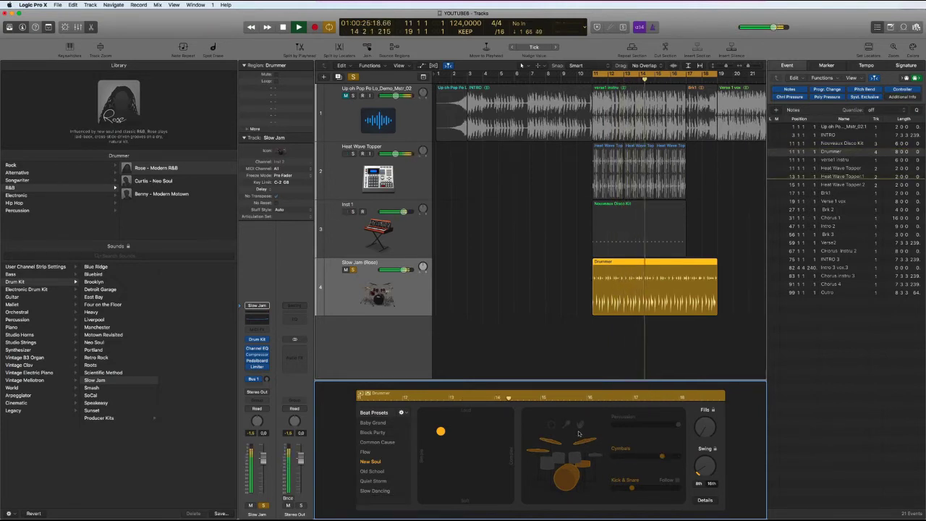
pyautogui.click(600, 458)
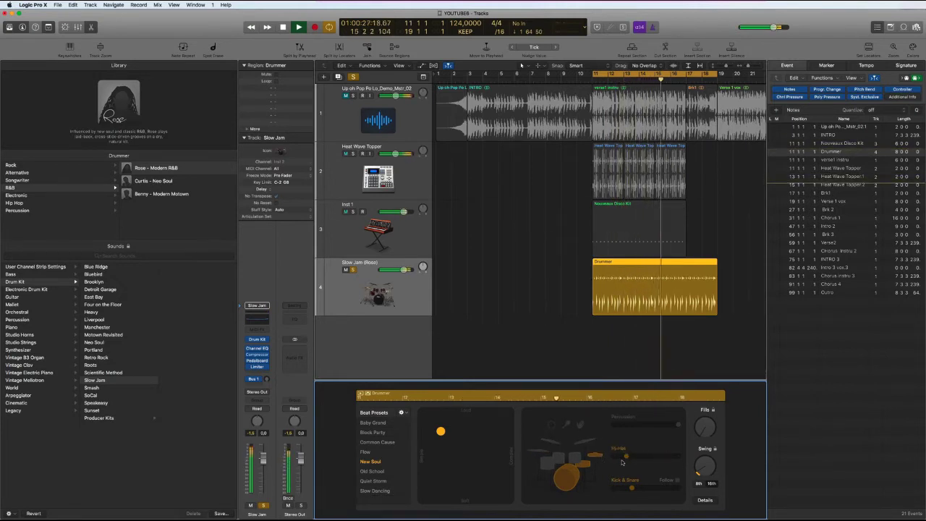
pyautogui.moveTo(626, 457); pyautogui.dragTo(653, 457)
pyautogui.press('space')
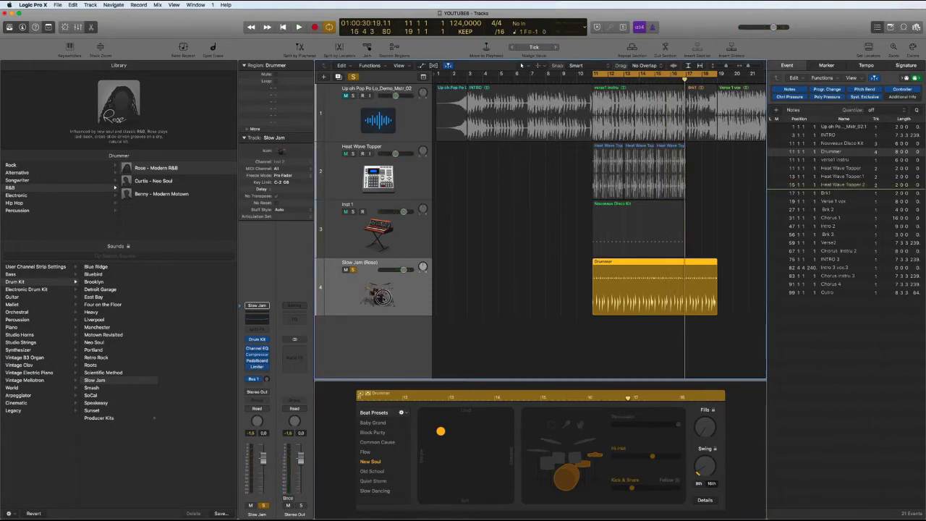
# Raise the snare level in the Slow Jam track's Smart Controls while it plays, and stop playback
pyautogui.press('b')
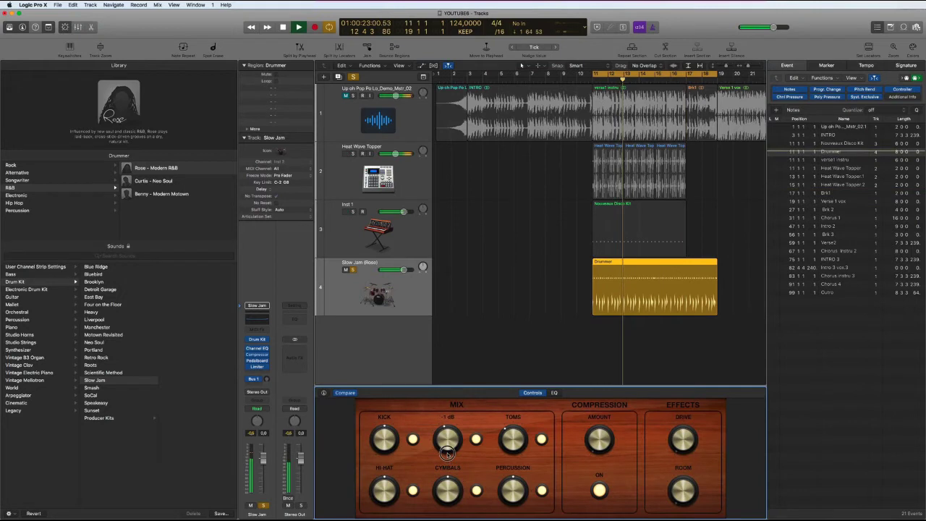
pyautogui.moveTo(446, 449); pyautogui.dragTo(447, 436)
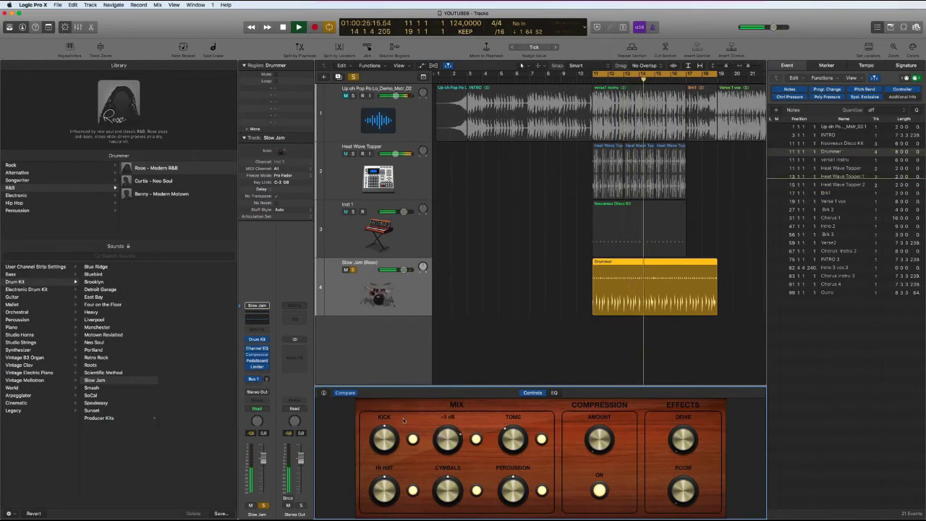
pyautogui.press('space')
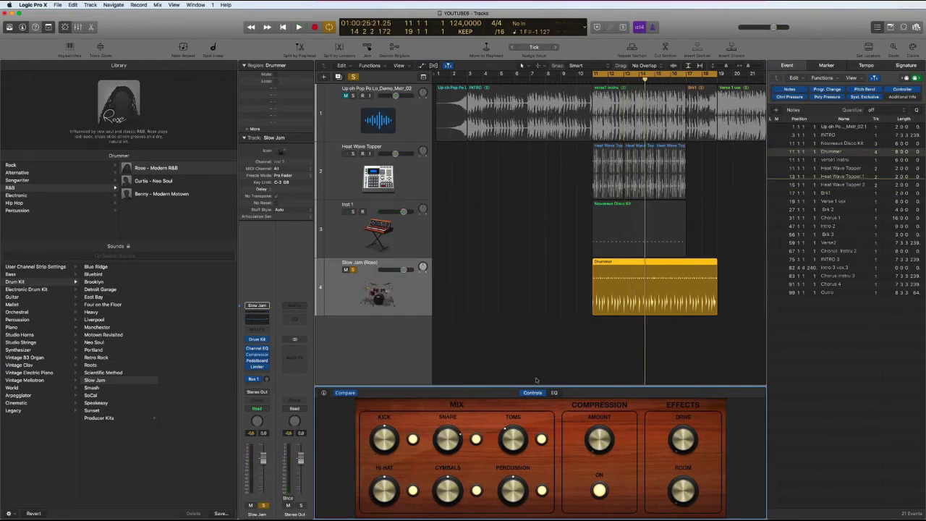
# Move the Drummer region to bar 9, increase its fills amount in the Drummer editor, and play it
pyautogui.click(410, 297)
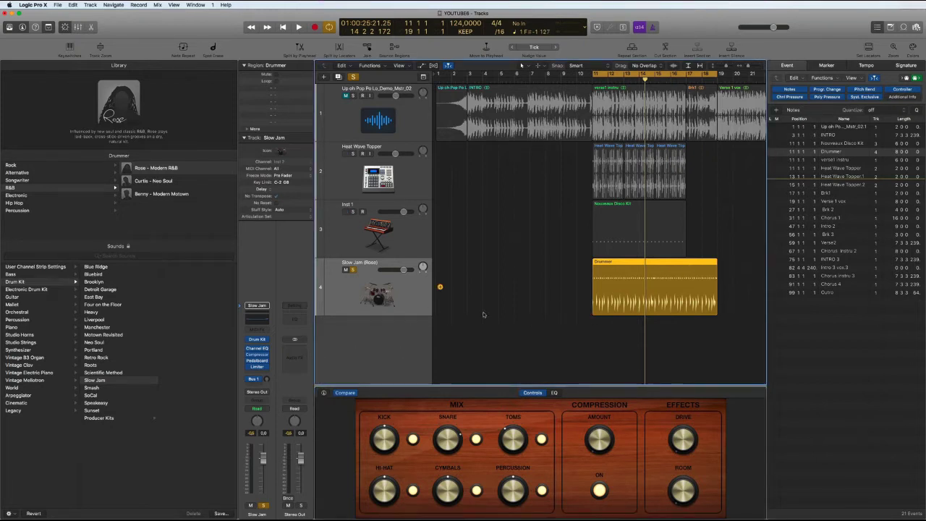
pyautogui.doubleClick(668, 265)
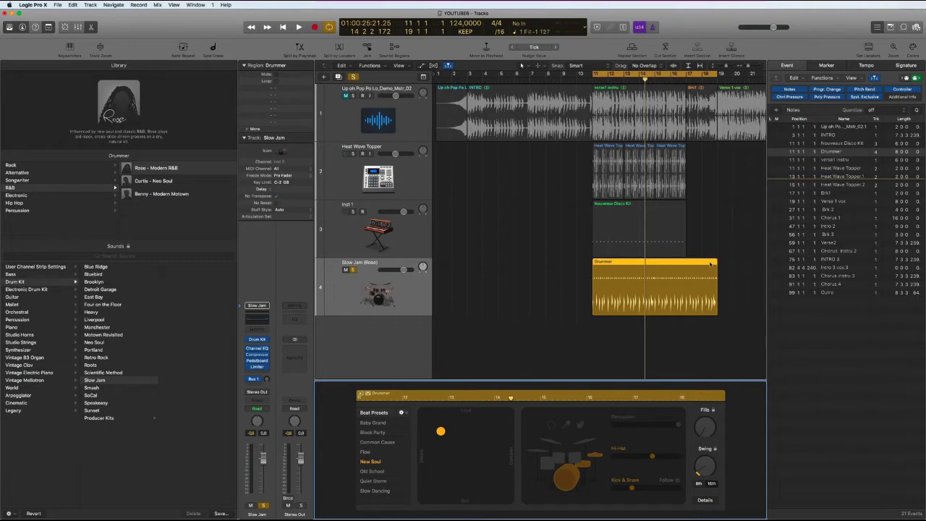
pyautogui.moveTo(704, 261); pyautogui.dragTo(673, 262)
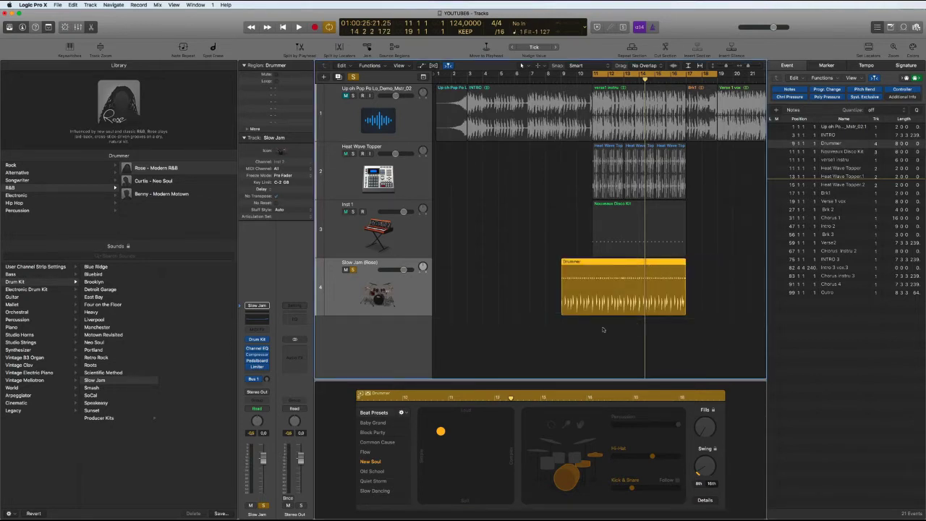
pyautogui.click(708, 427)
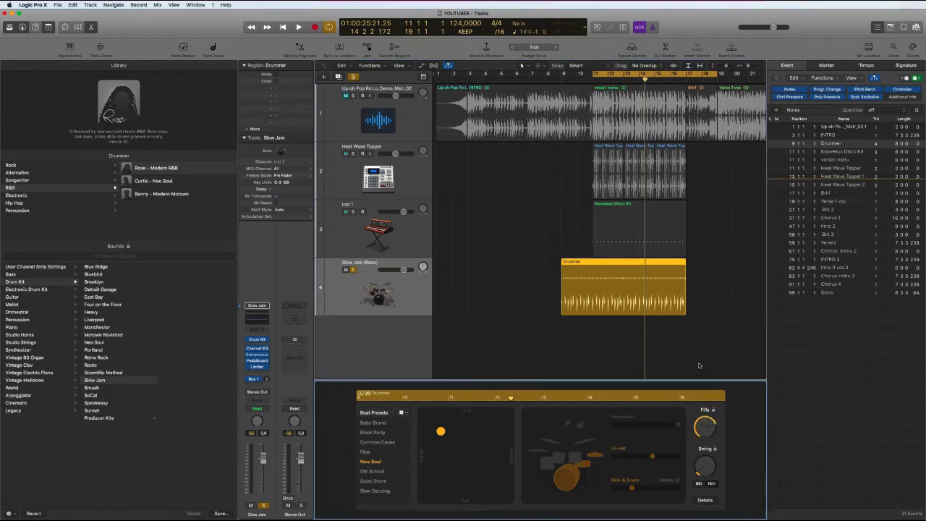
pyautogui.press('space')
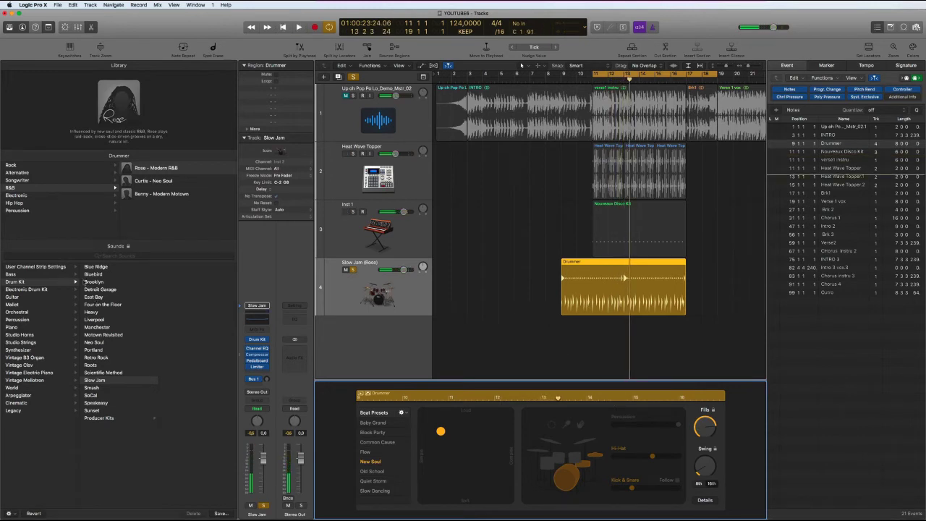
# Change the drummer to Kyle - Pop Rock, accept replacing the region settings, and raise the fills amount
pyautogui.click(22, 167)
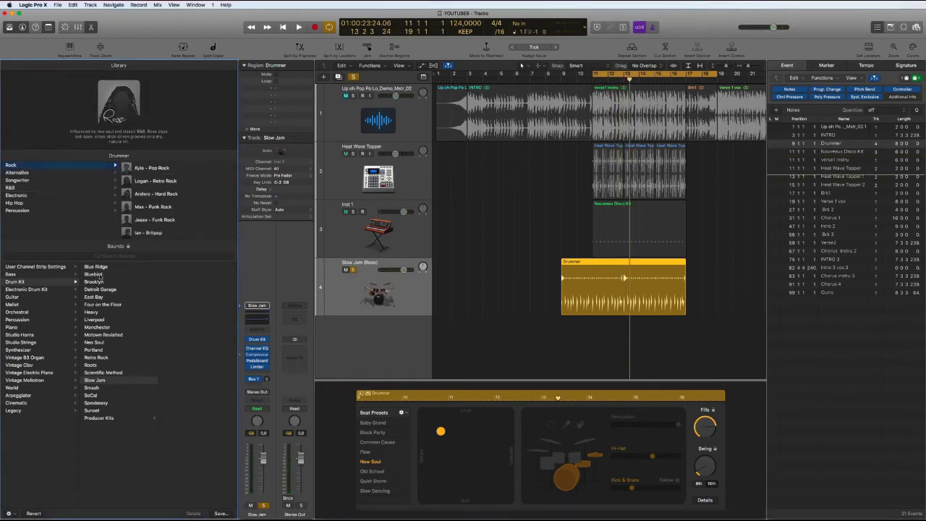
pyautogui.click(160, 171)
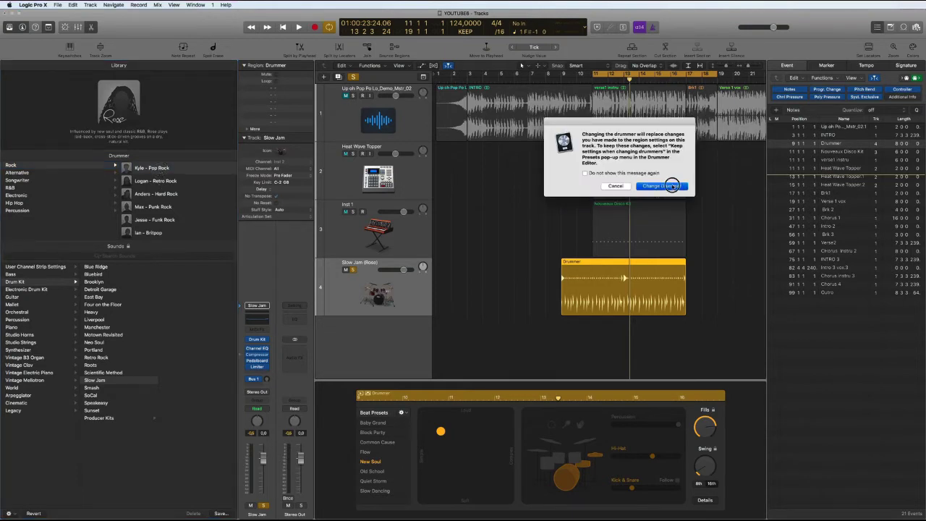
pyautogui.click(673, 186)
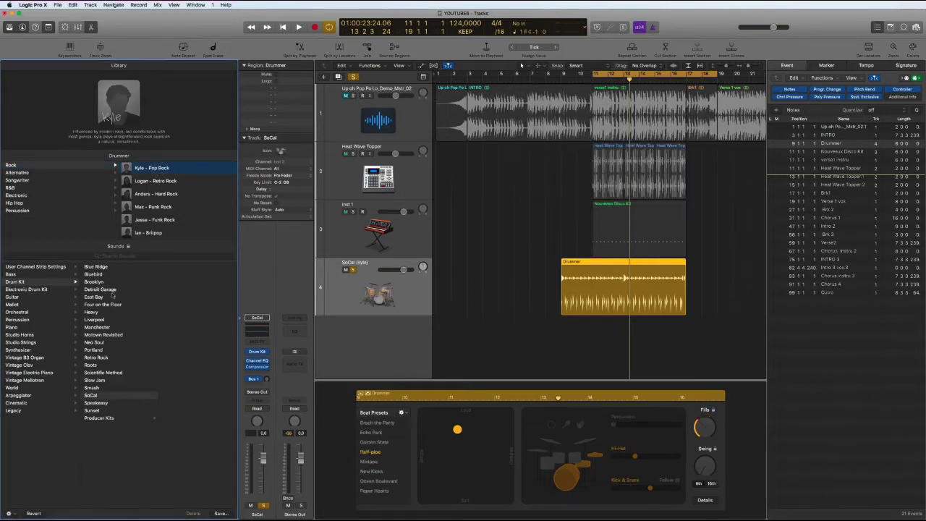
pyautogui.click(704, 426)
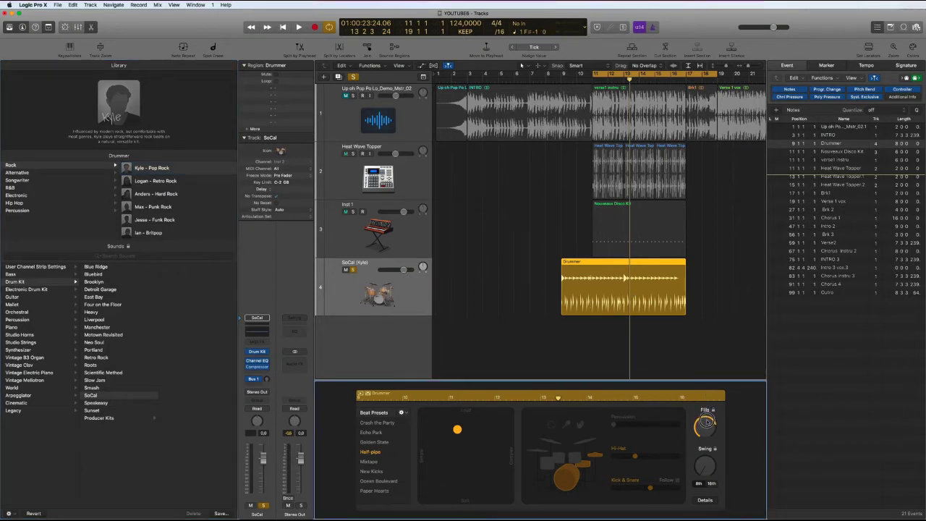
# Play the Anders drummer track, and trim the Drummer region's start so that it covers only bar 16
pyautogui.press('space')
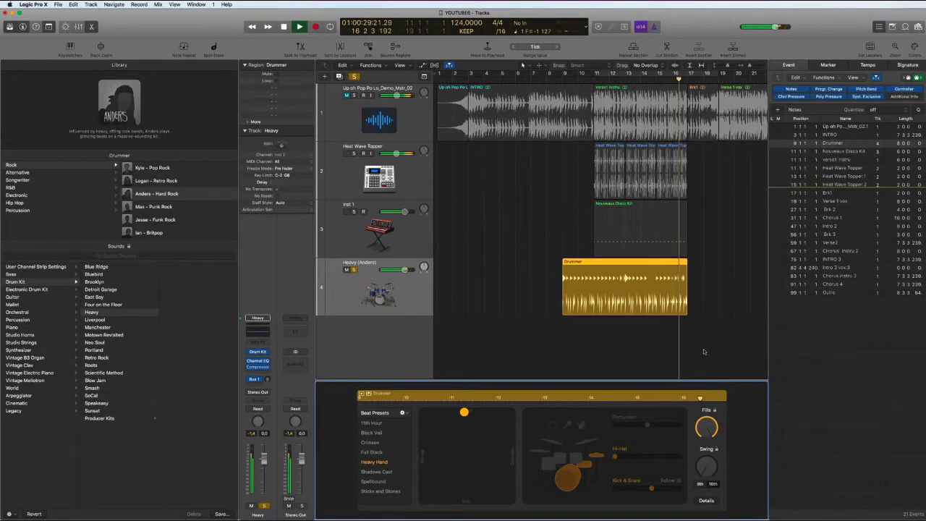
pyautogui.press('space')
pyautogui.moveTo(565, 313); pyautogui.dragTo(672, 313)
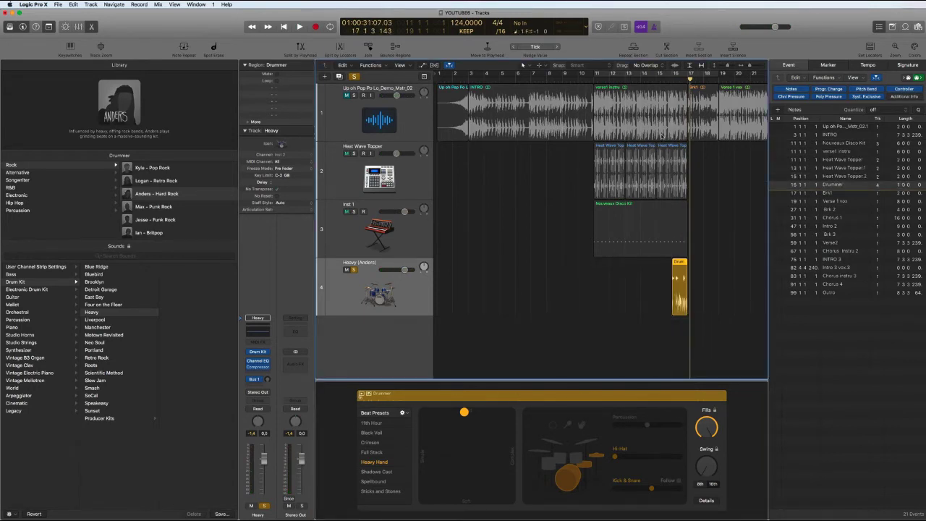
# Lower the volume of the Inst 1 and Heavy (Anders) tracks
pyautogui.moveTo(404, 211); pyautogui.dragTo(400, 210)
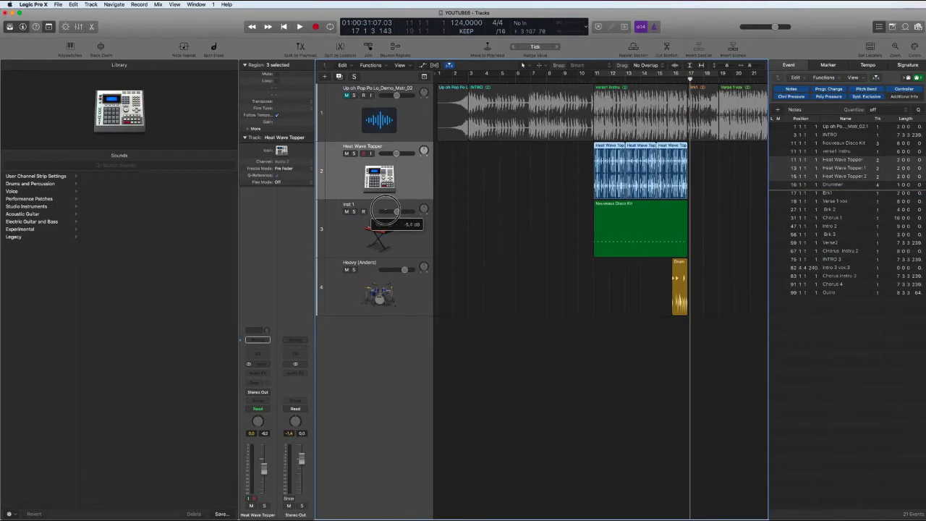
pyautogui.moveTo(403, 270); pyautogui.dragTo(387, 270)
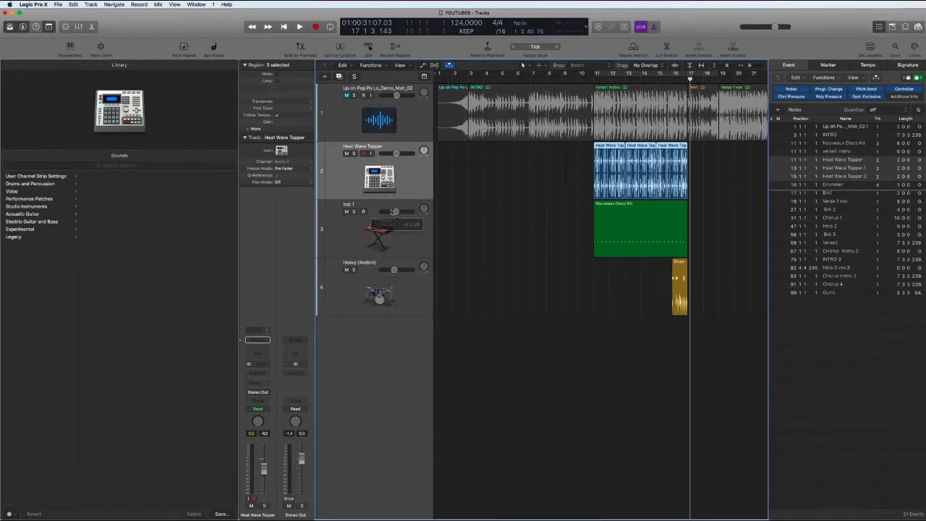
# Show the mixer and adjust the Heat Wave Topper, Inst 1 and Heavy channel faders together while listening to the song
pyautogui.press('y')
pyautogui.press('x')
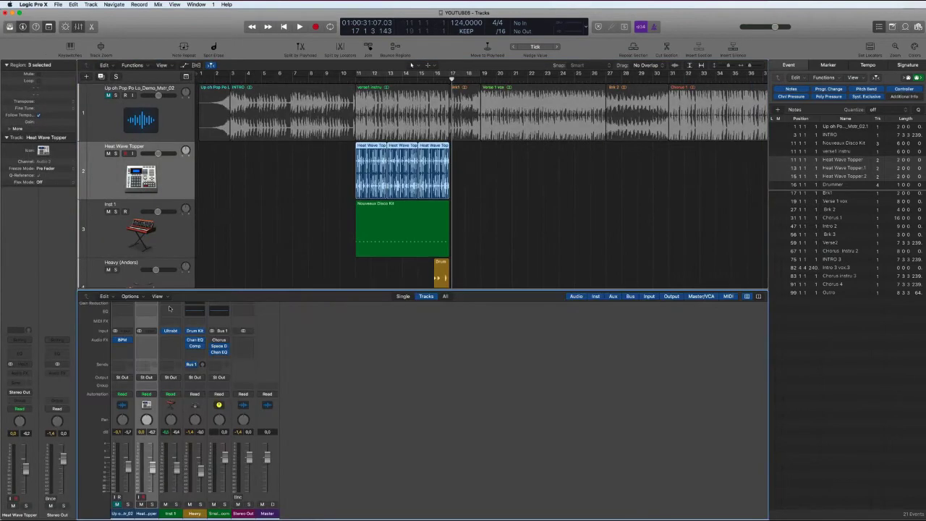
pyautogui.moveTo(147, 513); pyautogui.dragTo(189, 514)
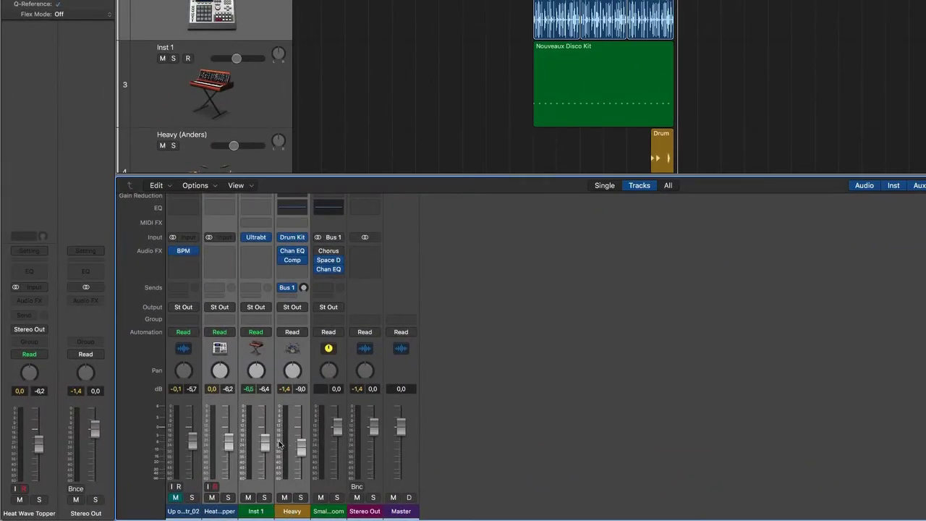
pyautogui.click(263, 438)
pyautogui.moveTo(263, 438)
pyautogui.mouseDown()
pyautogui.moveTo(246, 433)
pyautogui.moveTo(260, 424)
pyautogui.mouseUp()
pyautogui.click(552, 437)
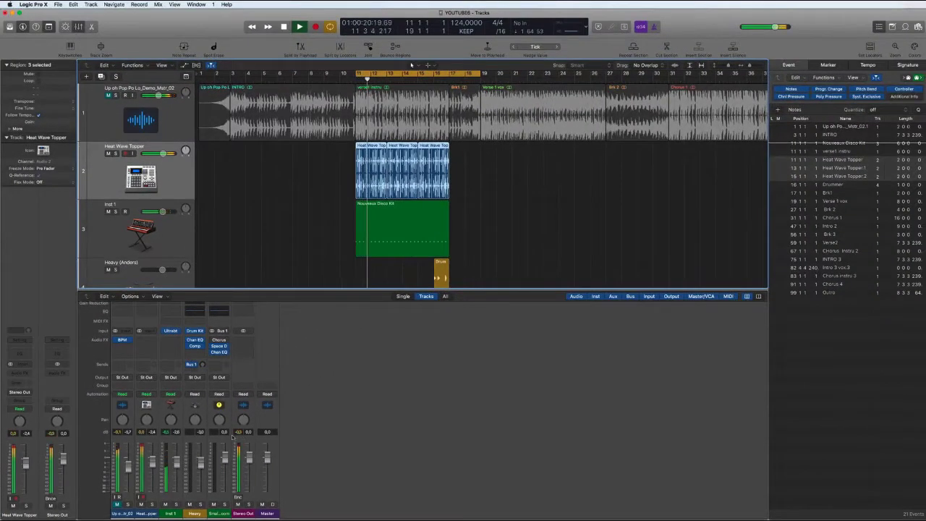
pyautogui.moveTo(139, 514); pyautogui.dragTo(178, 514)
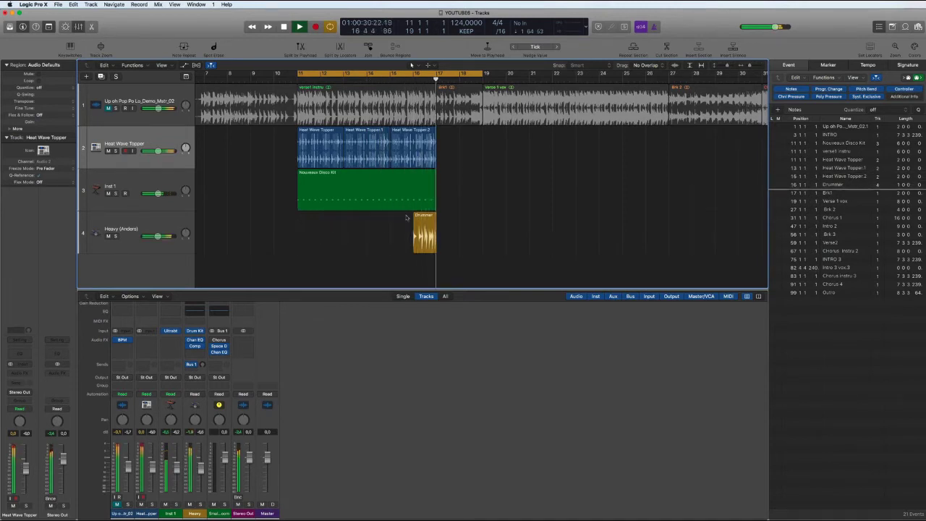
pyautogui.press('space')
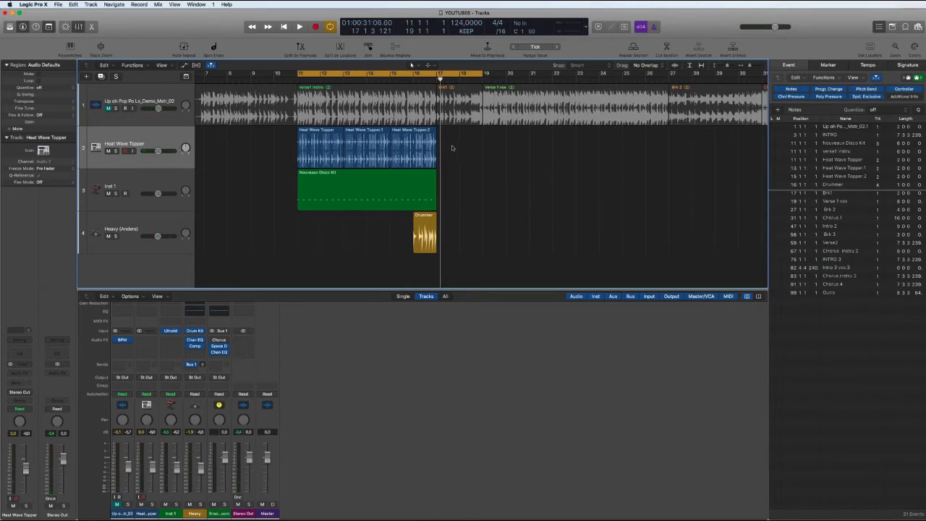
# Move the Drummer region to bar 18 and copy the last Heat Wave Topper region to bar 17
pyautogui.moveTo(437, 190); pyautogui.dragTo(432, 200)
pyautogui.click(440, 231)
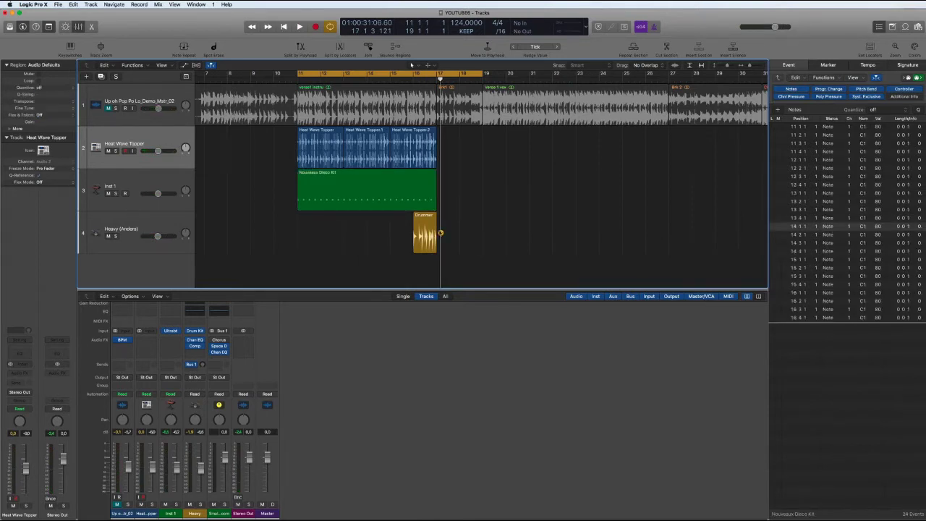
pyautogui.moveTo(424, 221); pyautogui.dragTo(471, 221)
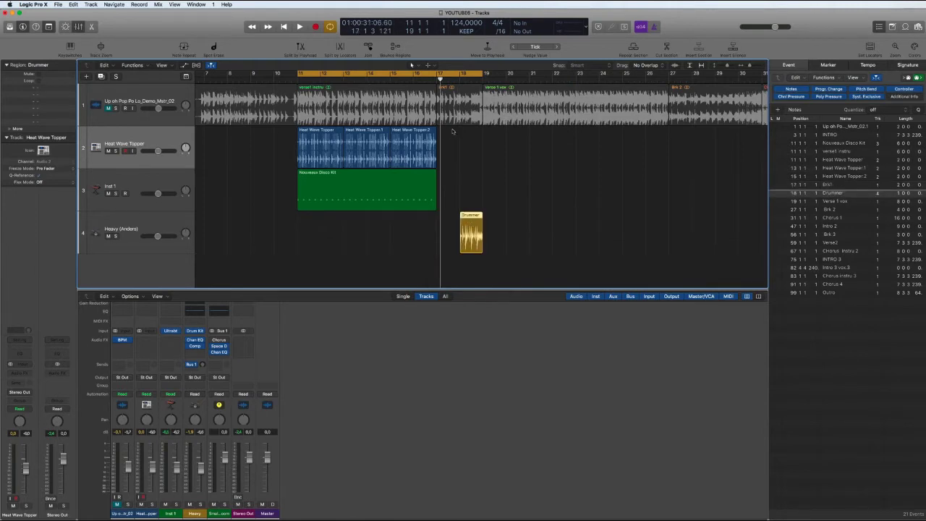
pyautogui.moveTo(452, 131); pyautogui.dragTo(424, 191)
pyautogui.click(462, 168)
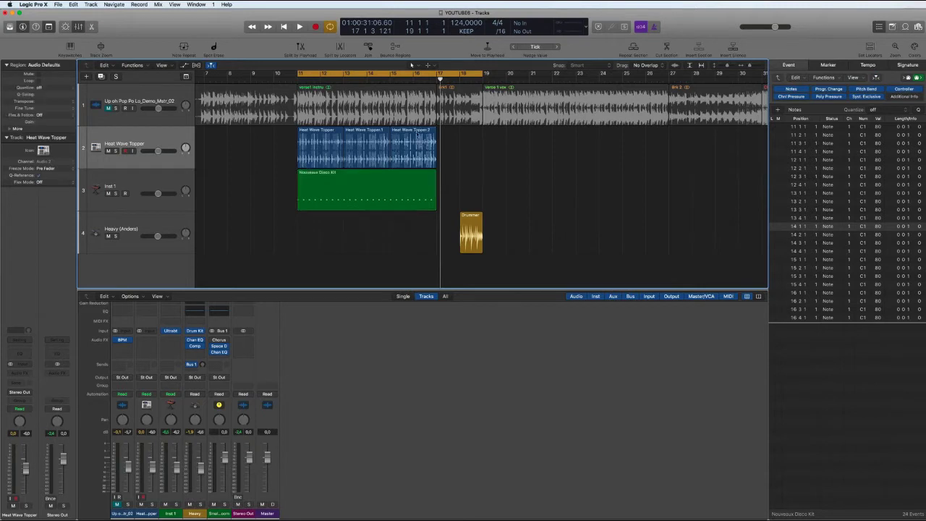
pyautogui.moveTo(416, 132); pyautogui.dragTo(462, 138)
# Split the Nouveaux Disco Kit region at bar 15 and copy its second part to bar 17
pyautogui.keyDown('super'); pyautogui.doubleClick(388, 187); pyautogui.keyUp('super')
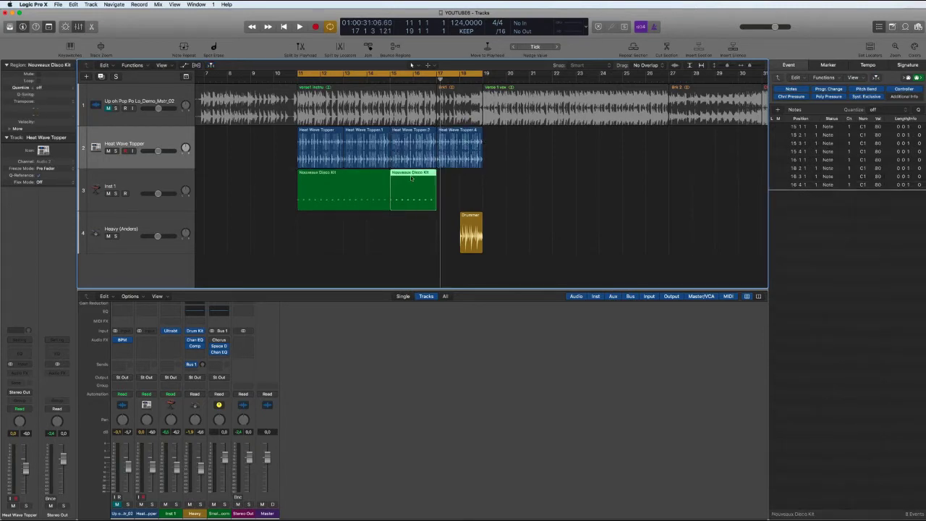
pyautogui.moveTo(411, 174); pyautogui.dragTo(486, 180)
pyautogui.click(494, 181)
# Play the extended section from bar 11 to check how the copied regions and the Drummer fill sit
pyautogui.press('space')
pyautogui.press('space')
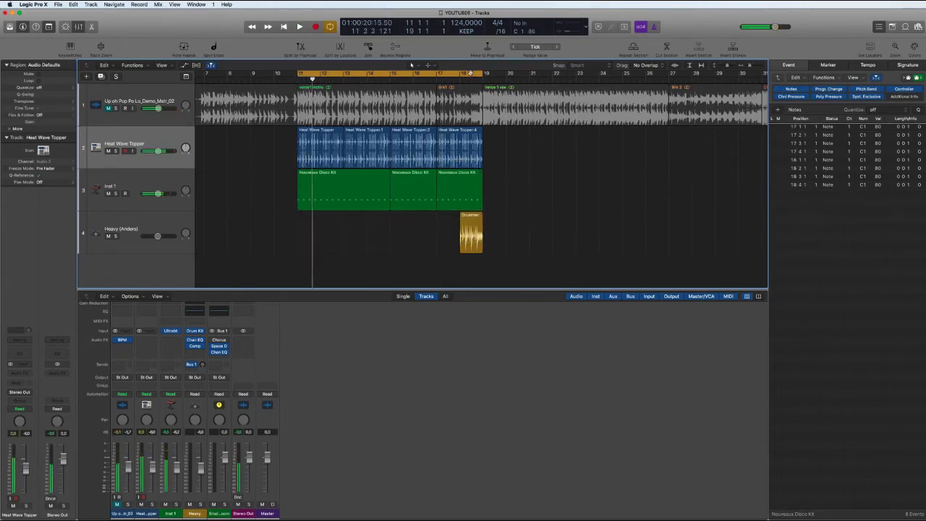
pyautogui.click(459, 78)
pyautogui.press('space')
pyautogui.click(459, 78)
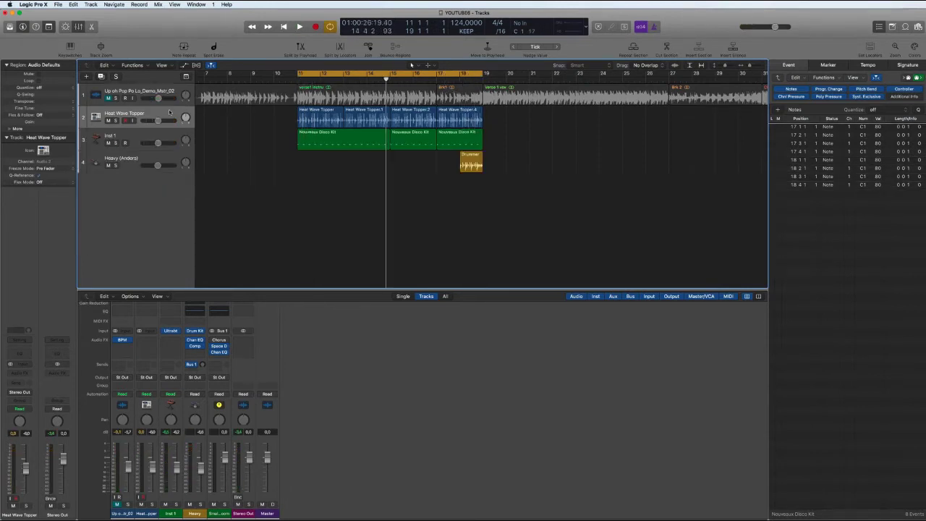
# Cut the first Heat Wave Topper region into equal eighth-note slices with the Scissors tool, and return to the Pointer tool
pyautogui.click(169, 113)
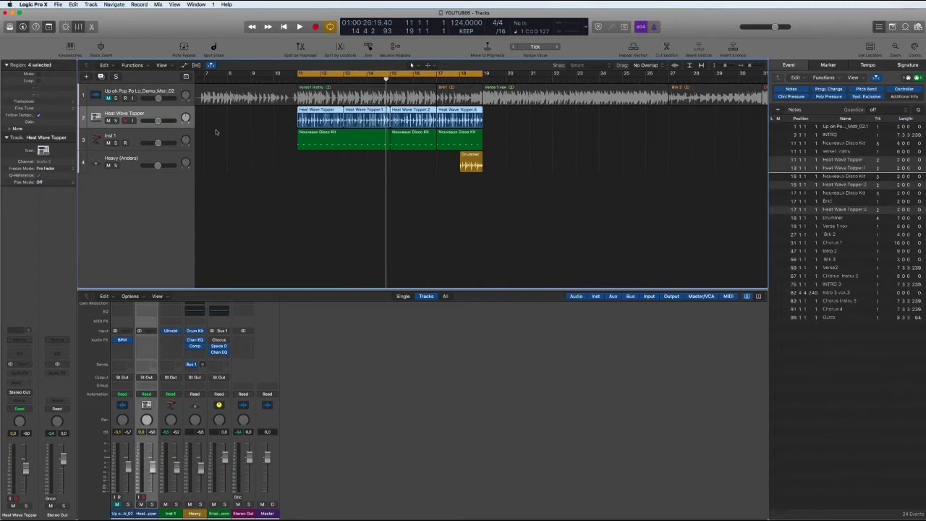
pyautogui.press('z')
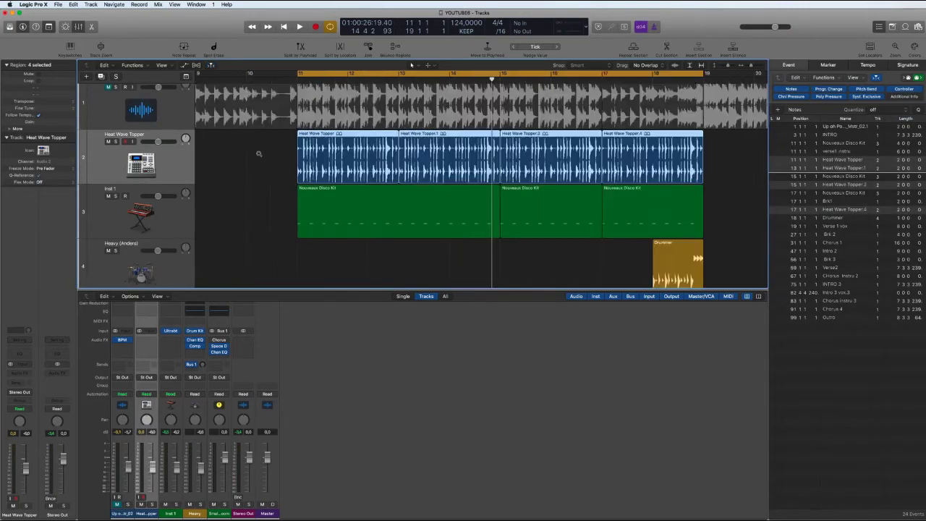
pyautogui.click(217, 141)
pyautogui.click(304, 138)
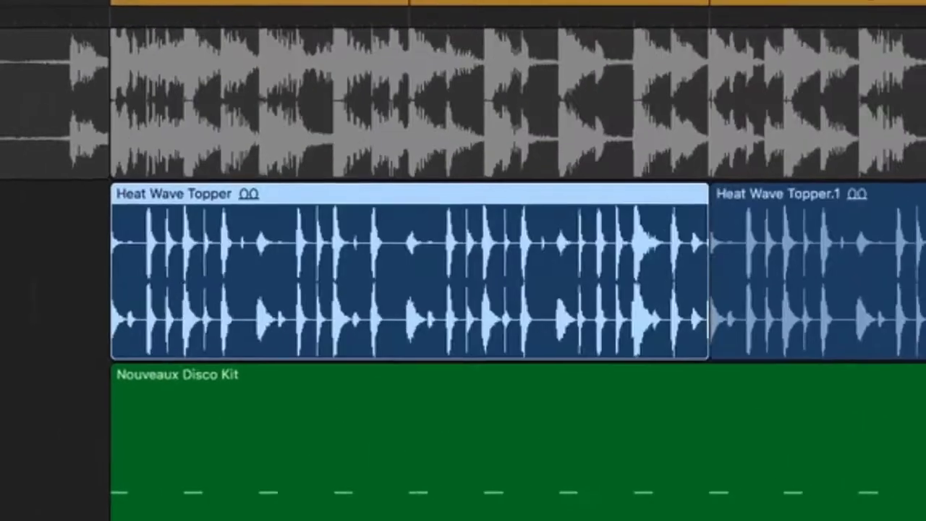
pyautogui.press('z')
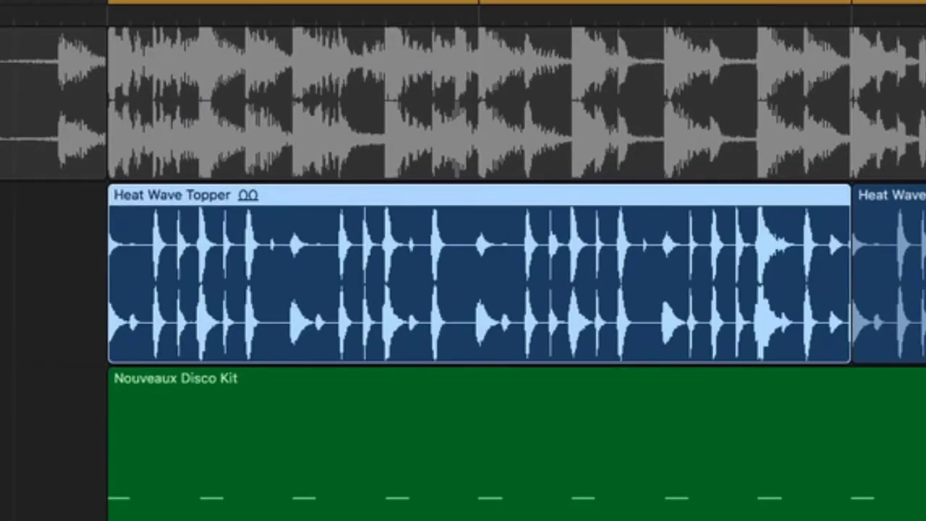
pyautogui.press('t')
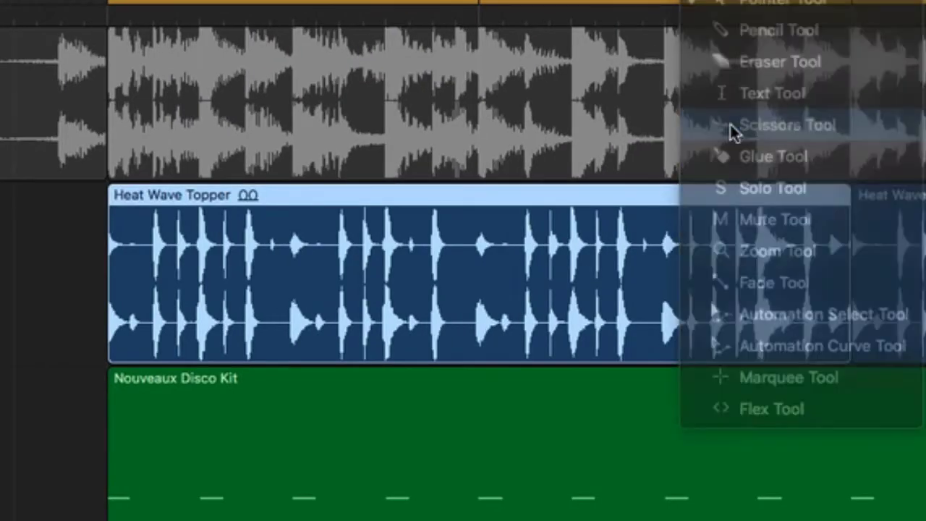
pyautogui.click(732, 130)
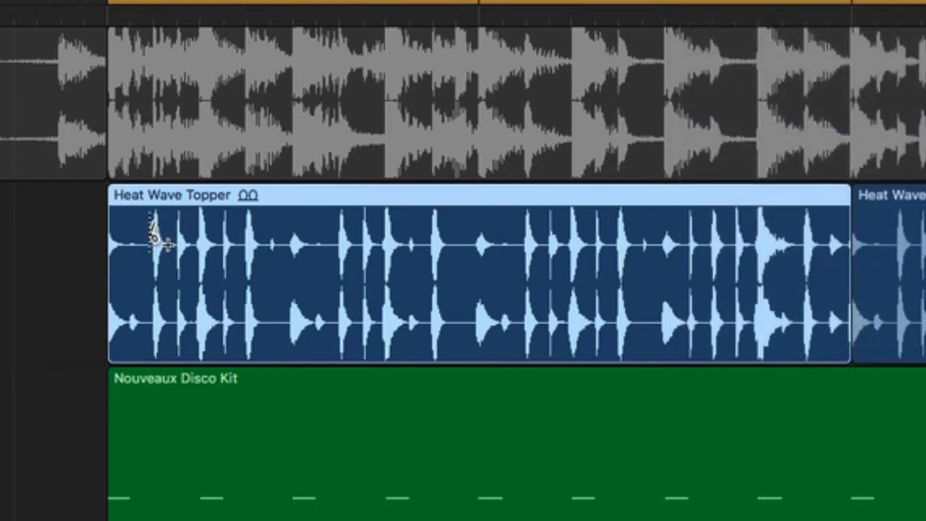
pyautogui.keyDown('alt'); pyautogui.click(157, 284); pyautogui.keyUp('alt')
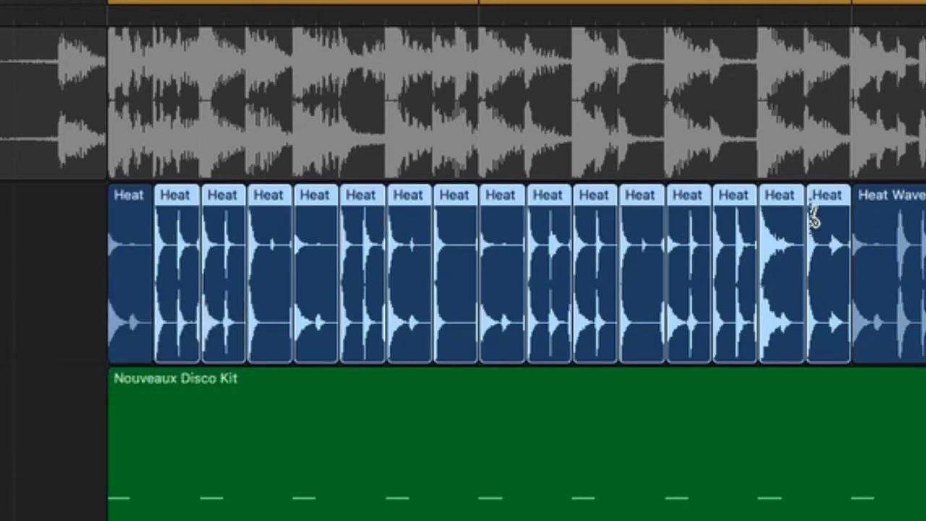
pyautogui.click(25, 262)
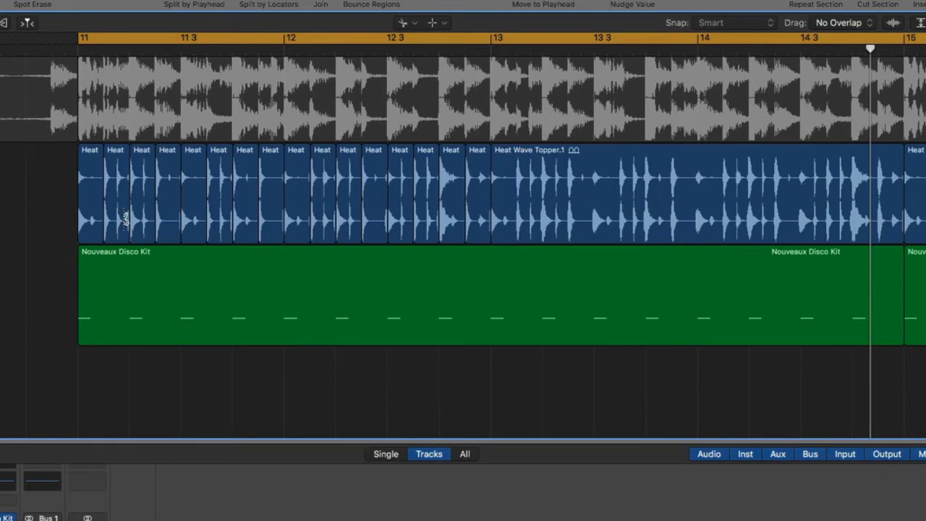
pyautogui.click(405, 22)
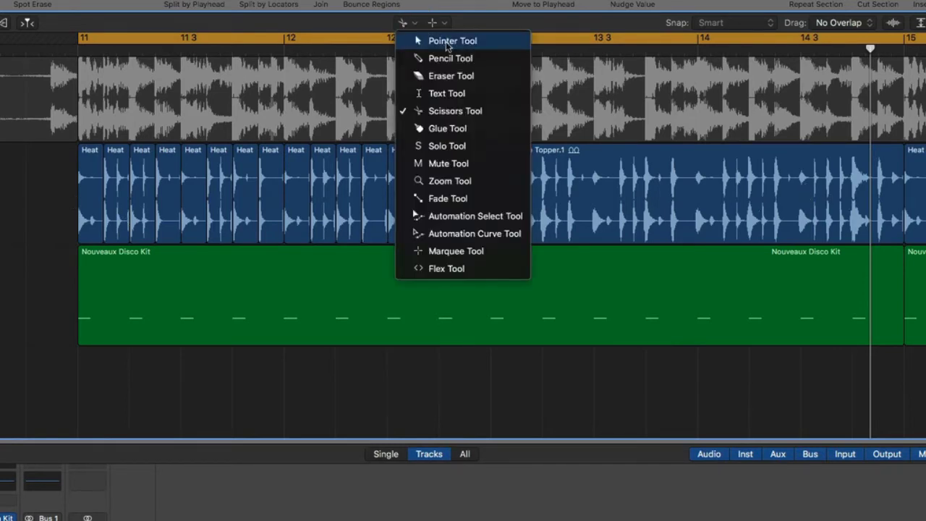
pyautogui.click(447, 41)
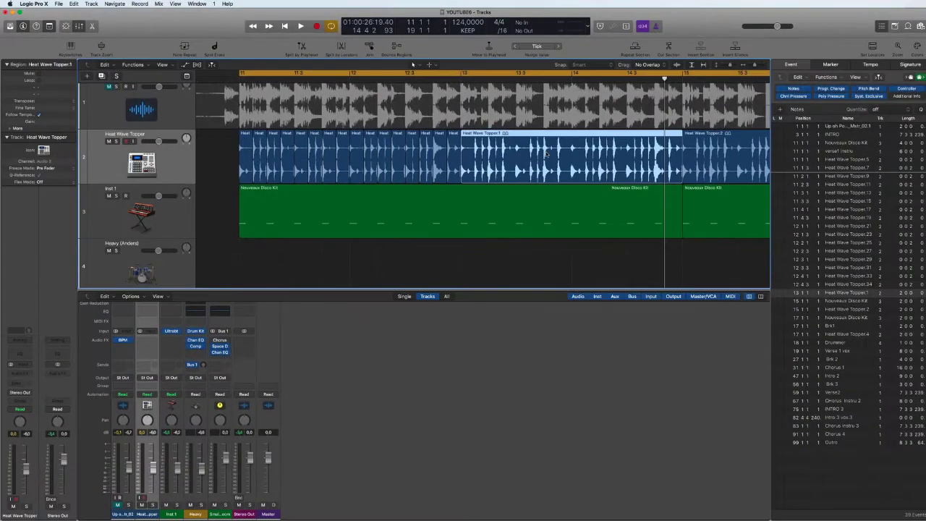
# Delete the uncut Heat Wave Topper regions from bar 13 onward, leaving only the slices in bars 11 and 12
pyautogui.press('Delete')
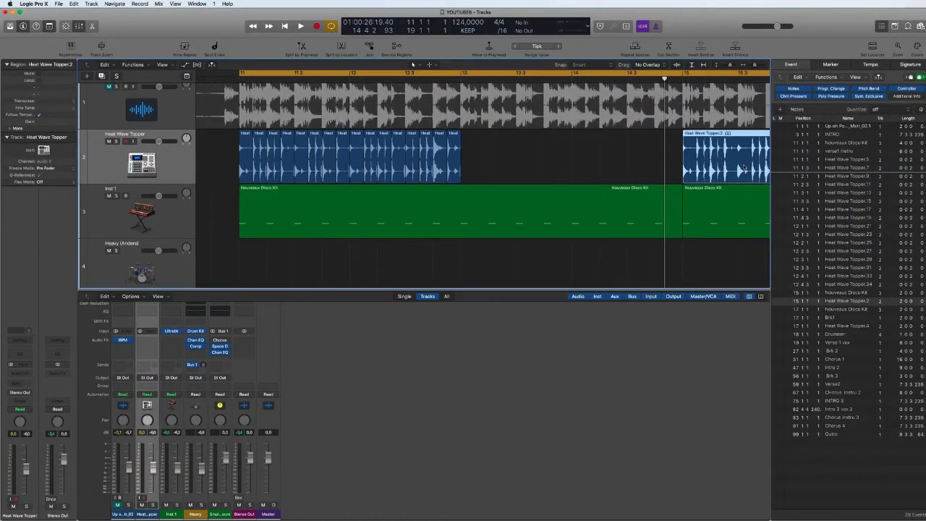
pyautogui.press('Delete')
pyautogui.press('super+Left')
pyautogui.press('super+Left')
pyautogui.press('super+Left')
pyautogui.press('super+Left')
pyautogui.press('super+Left')
pyautogui.press('super+Left')
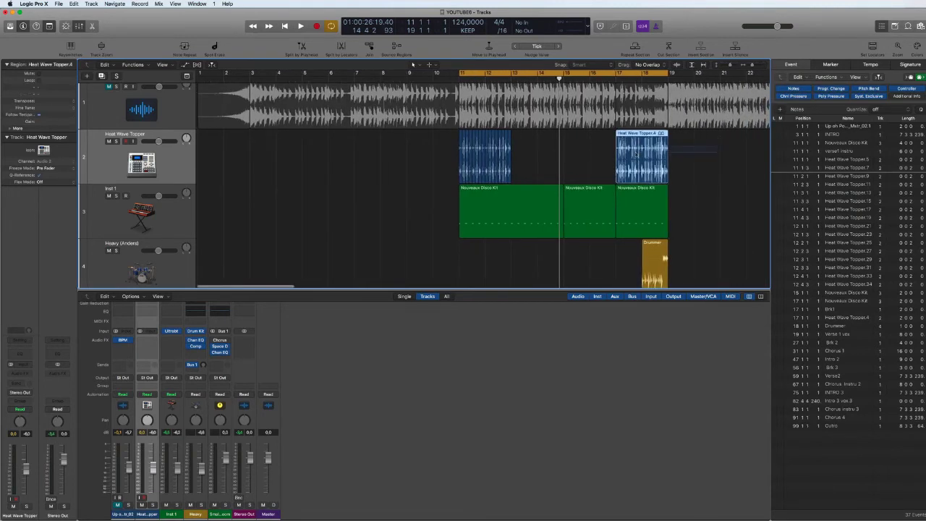
pyautogui.press('Delete')
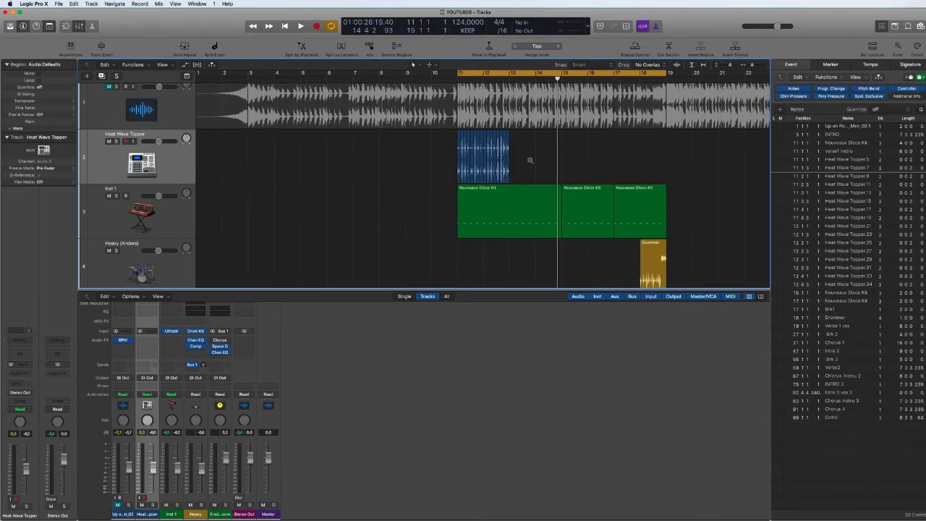
# Duplicate the Heat Wave Topper track as two empty audio tracks, mute the Inst 1 track, and play the slices
pyautogui.click(174, 158)
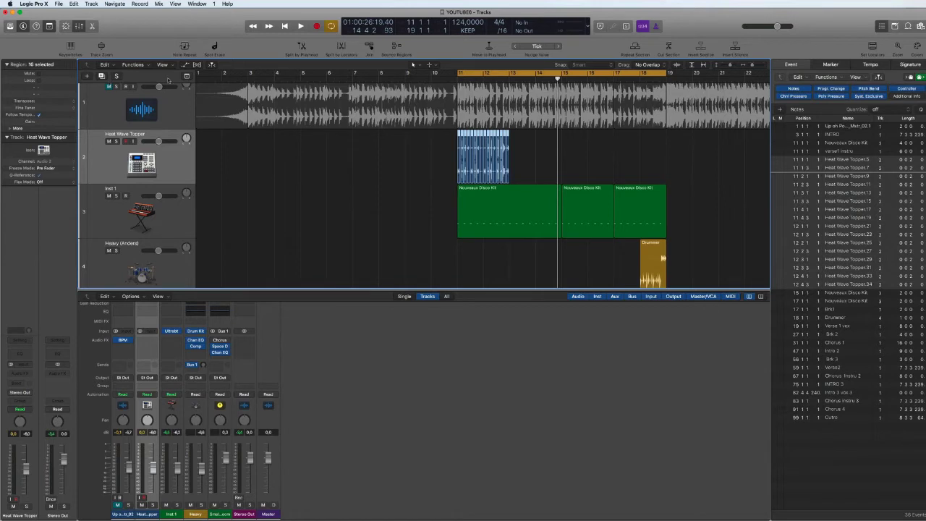
pyautogui.click(101, 76)
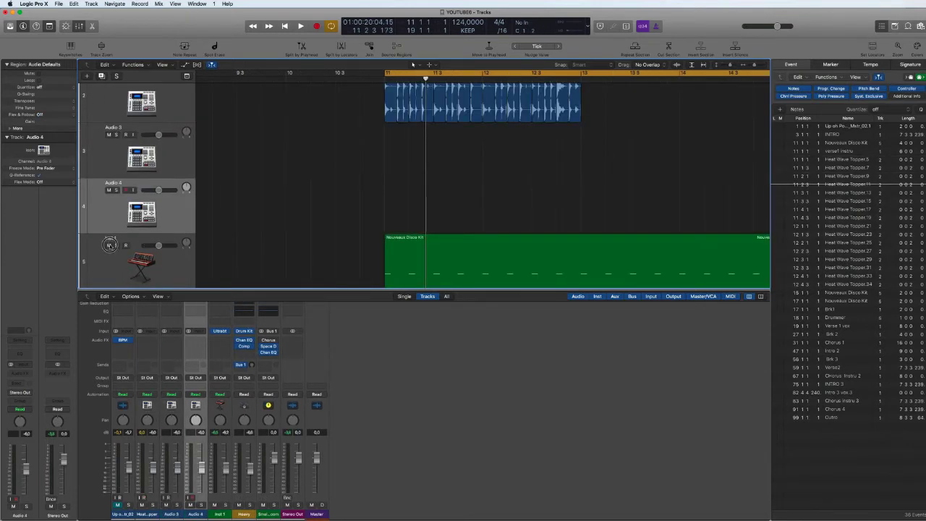
pyautogui.click(110, 244)
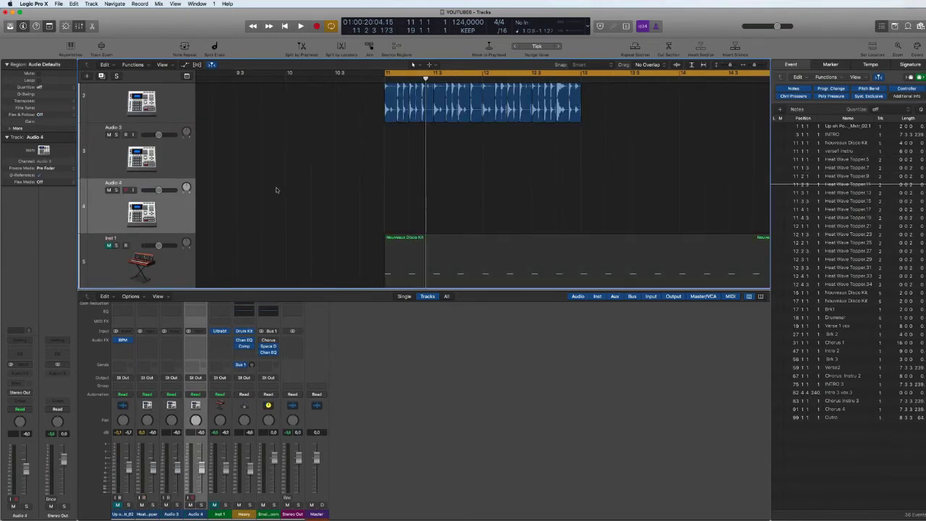
pyautogui.scroll(3, 277, 191)
pyautogui.press('space')
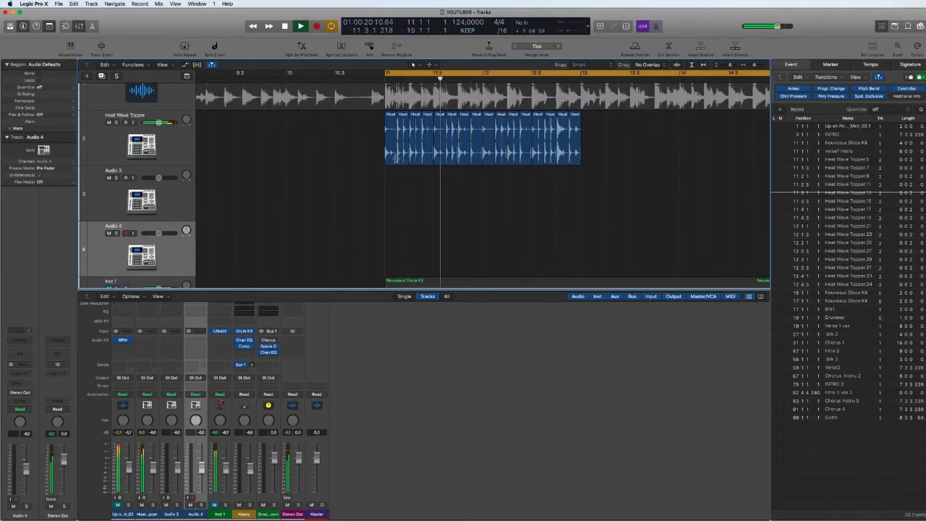
pyautogui.press('space')
# Split the first Heat Wave Topper slice at bar 11 in half and move its first part to the Audio 3 track
pyautogui.scroll(5, 388, 183)
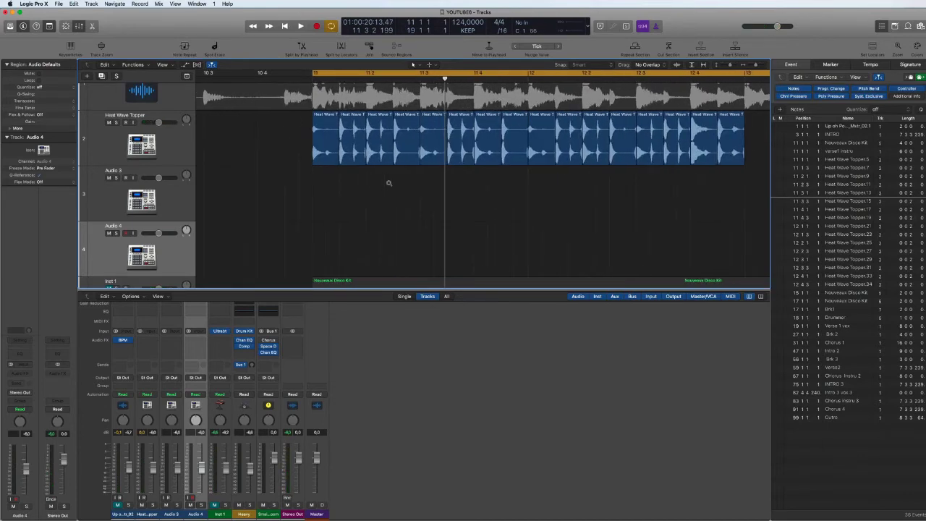
pyautogui.click(327, 134)
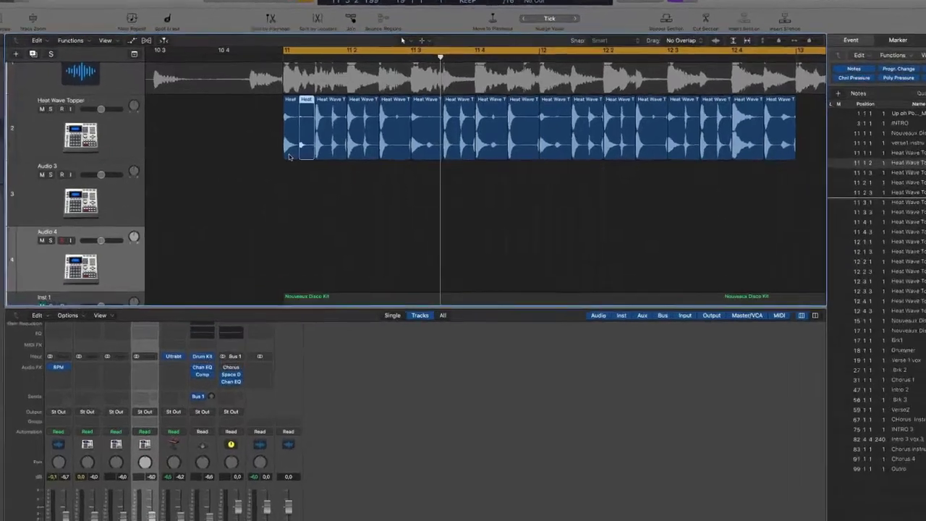
pyautogui.moveTo(319, 163); pyautogui.dragTo(319, 217)
pyautogui.moveTo(244, 228); pyautogui.dragTo(245, 228)
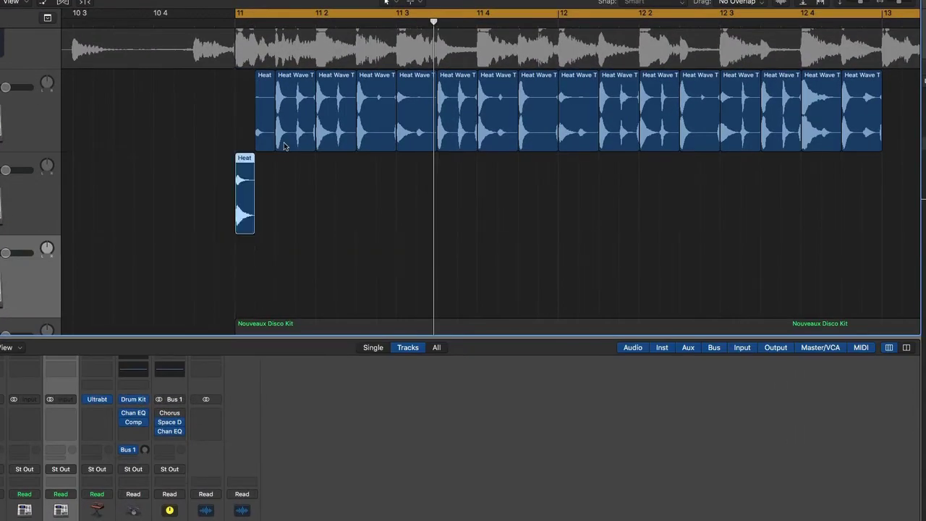
# Play the sliced loop repeatedly from bar 11 to pick out the individual drum hits
pyautogui.press('space')
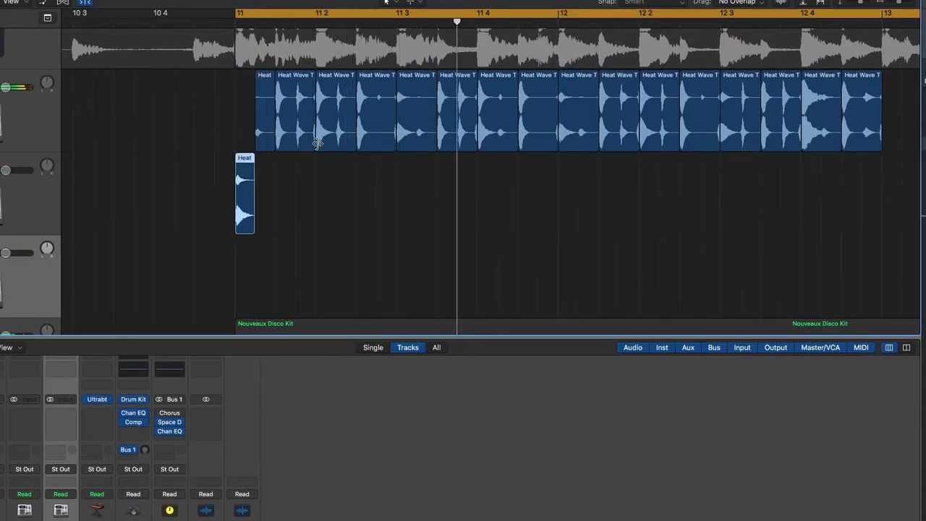
pyautogui.press('space')
pyautogui.press('space')
pyautogui.press('space')
pyautogui.press('space')
pyautogui.press('space')
pyautogui.press('space')
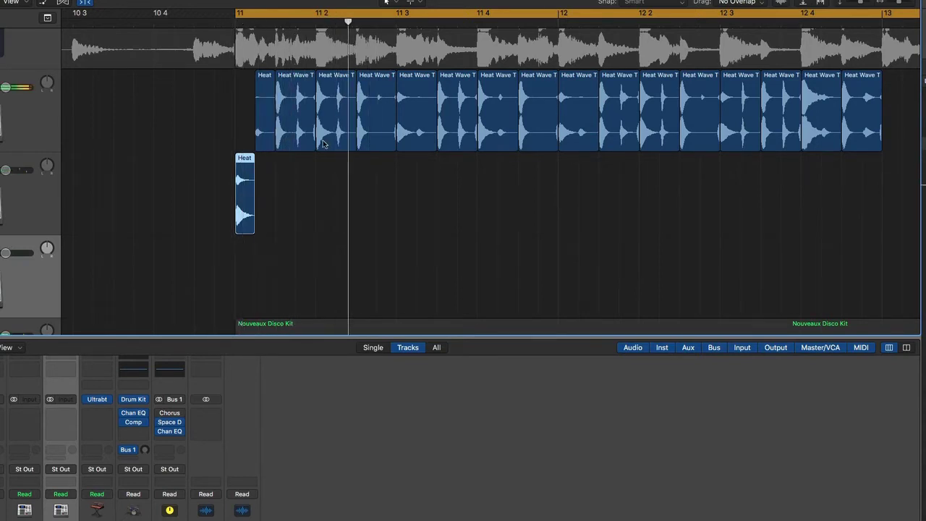
# Split the slice at 11 2 in half, move its first part to the Audio 4 track, and play the loop
pyautogui.keyDown('super'); pyautogui.doubleClick(336, 118); pyautogui.keyUp('super')
pyautogui.moveTo(325, 143); pyautogui.dragTo(325, 275)
pyautogui.press('space')
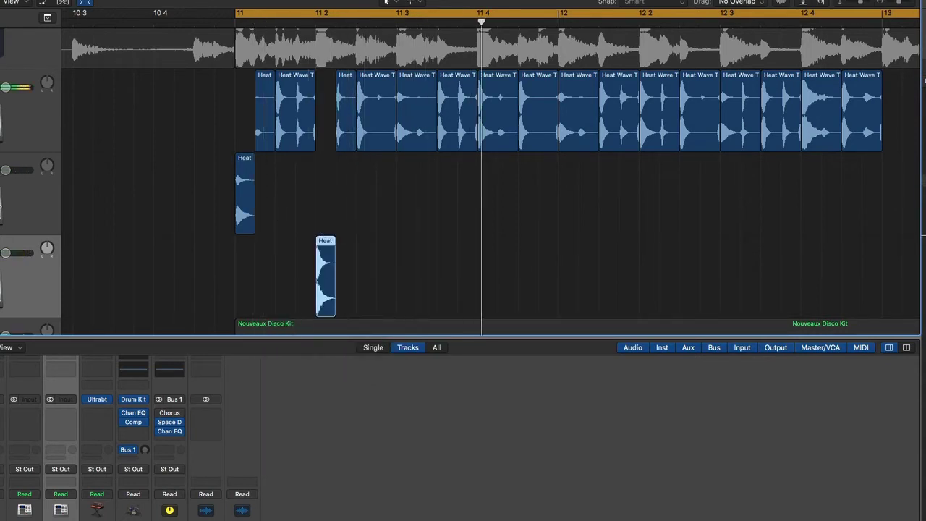
pyautogui.press('space')
pyautogui.press('space')
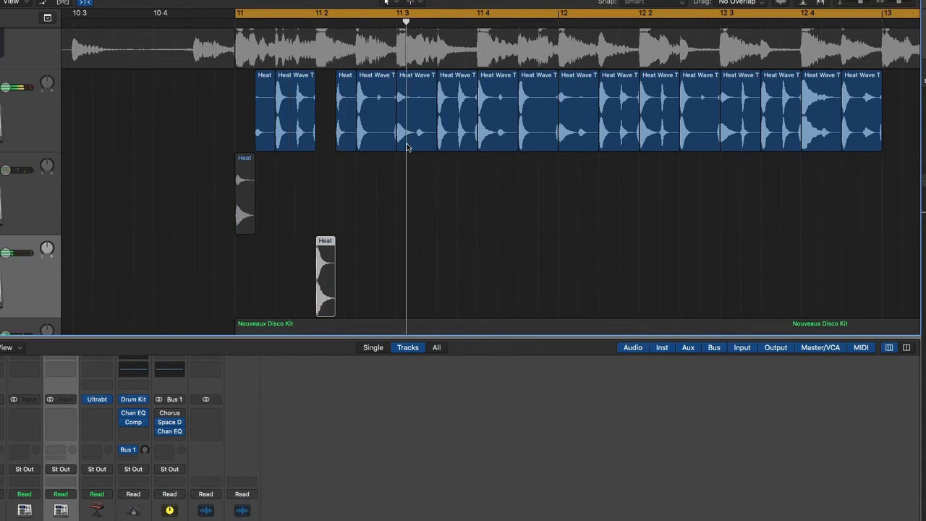
# Play the loop and extend the start of the slice on the Audio 4 track slightly before 11 2
pyautogui.press('space')
pyautogui.press('space')
pyautogui.press('space')
pyautogui.moveTo(316, 310); pyautogui.dragTo(312, 310)
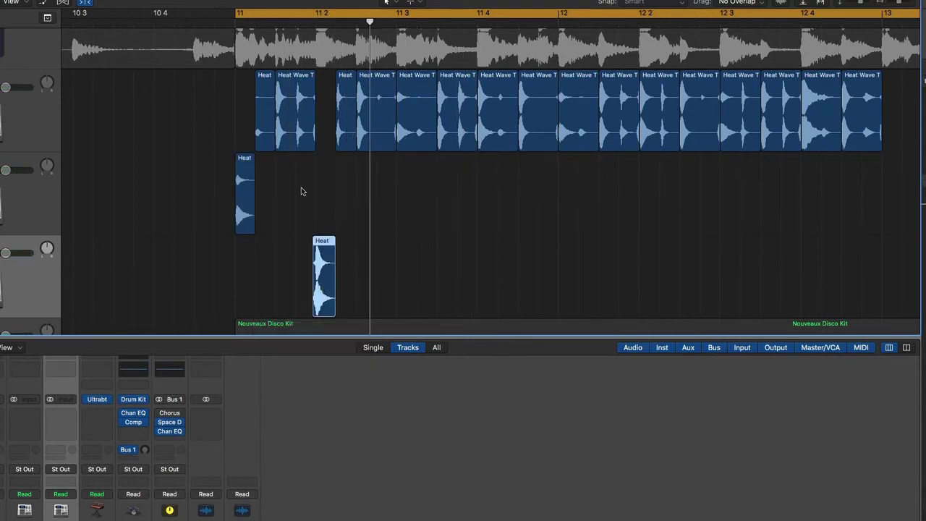
pyautogui.click(302, 191)
# Duplicate the Heat Wave Topper track as an empty track, halve the slice just before 11 2, and move its second part there
pyautogui.click(28, 120)
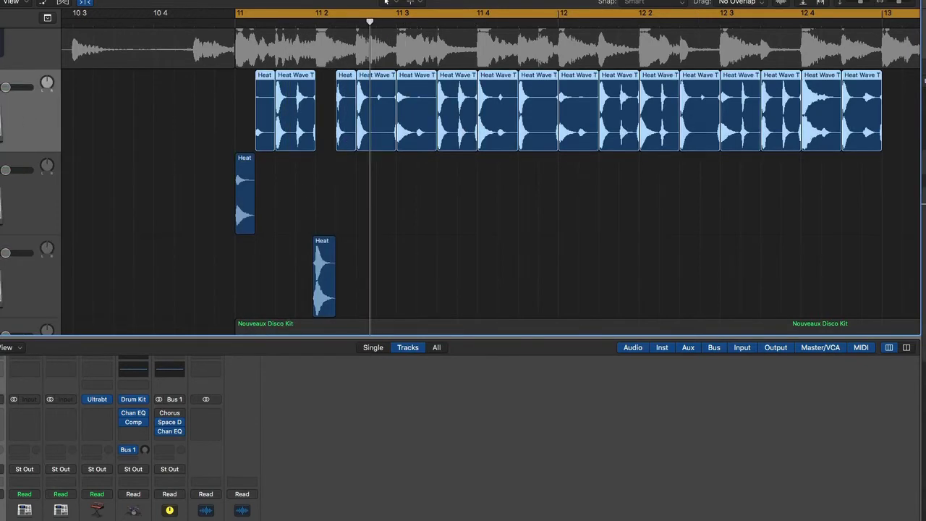
pyautogui.press('super+d')
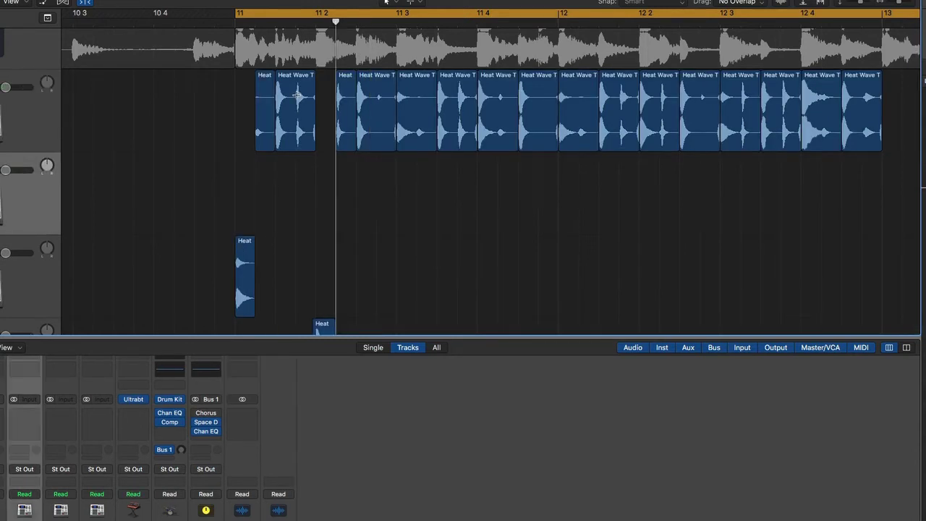
pyautogui.click(297, 95)
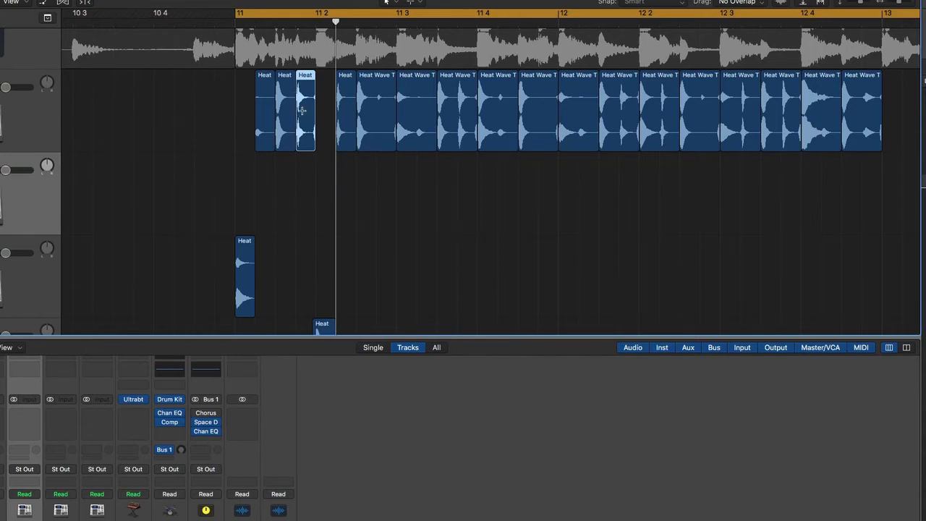
pyautogui.moveTo(307, 81); pyautogui.dragTo(296, 219)
# Play the separated slices from bar 11 and solo the Heat Wave Topper track to check its remaining hits
pyautogui.press('space')
pyautogui.press('space')
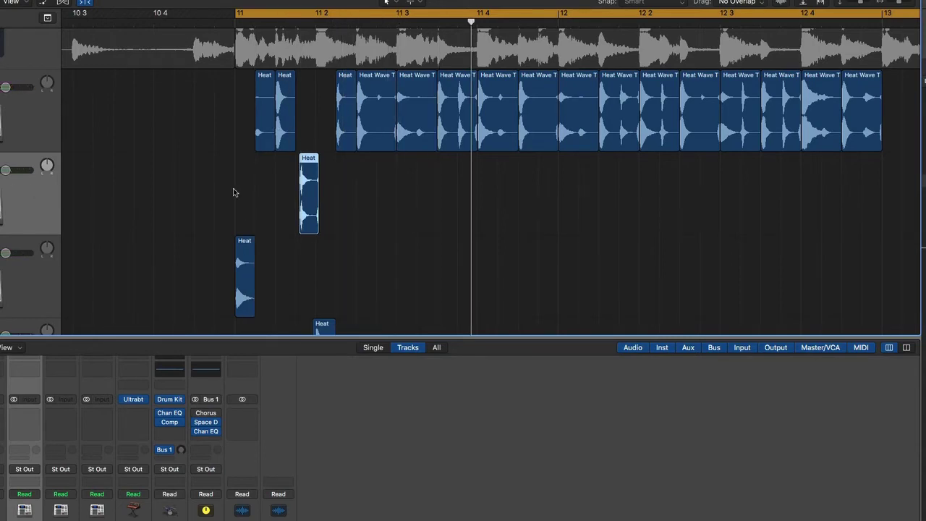
pyautogui.scroll(-3, 196, 145)
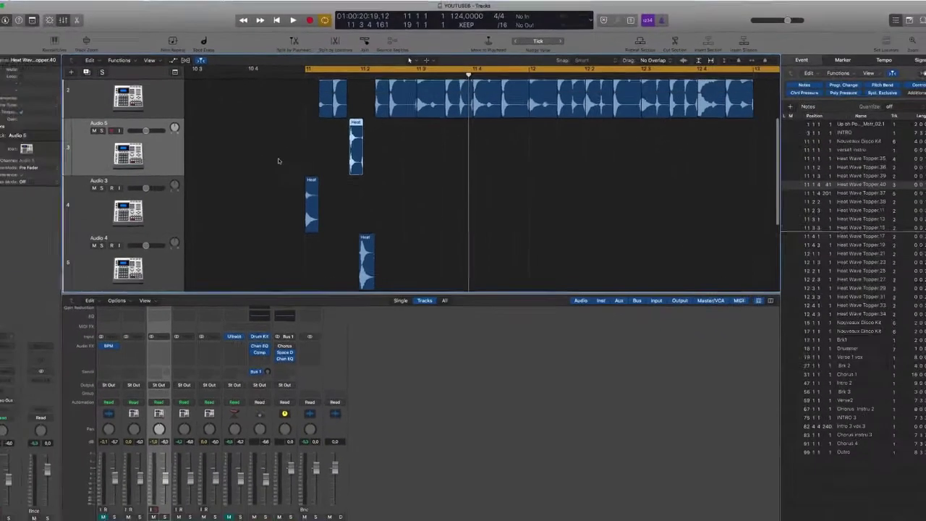
pyautogui.scroll(-4, 277, 161)
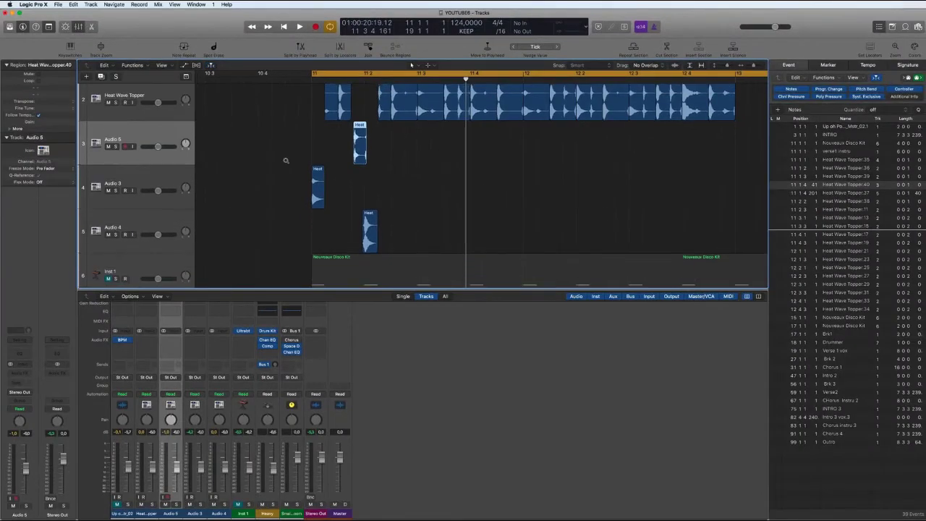
pyautogui.scroll(2, 286, 160)
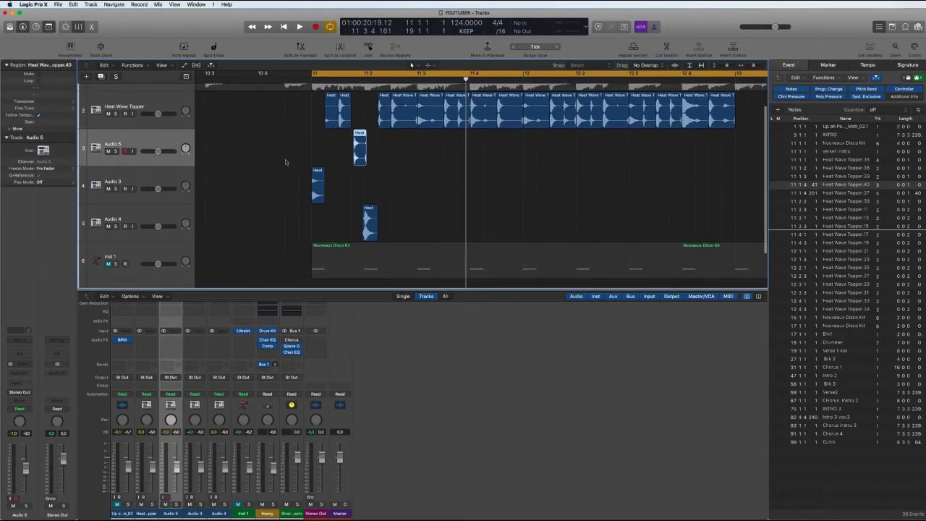
pyautogui.press('space')
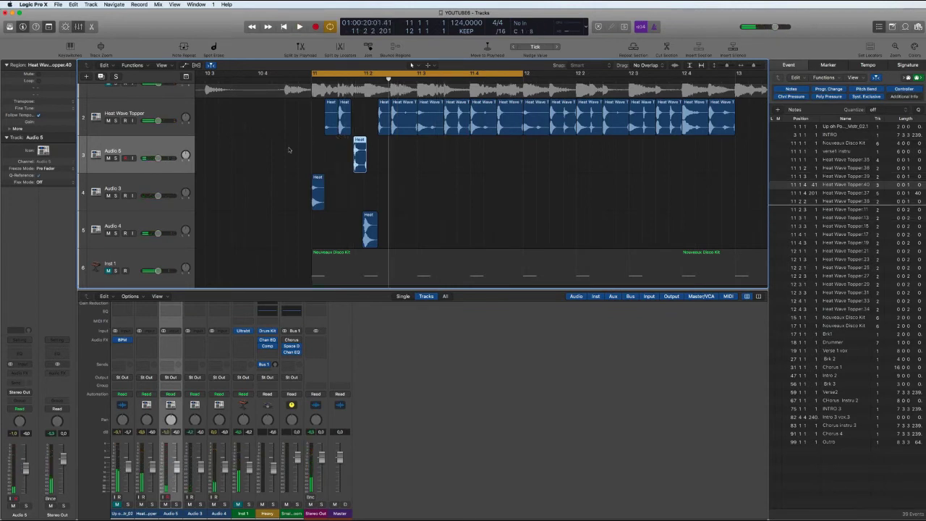
pyautogui.hscroll(-2, 306, 158)
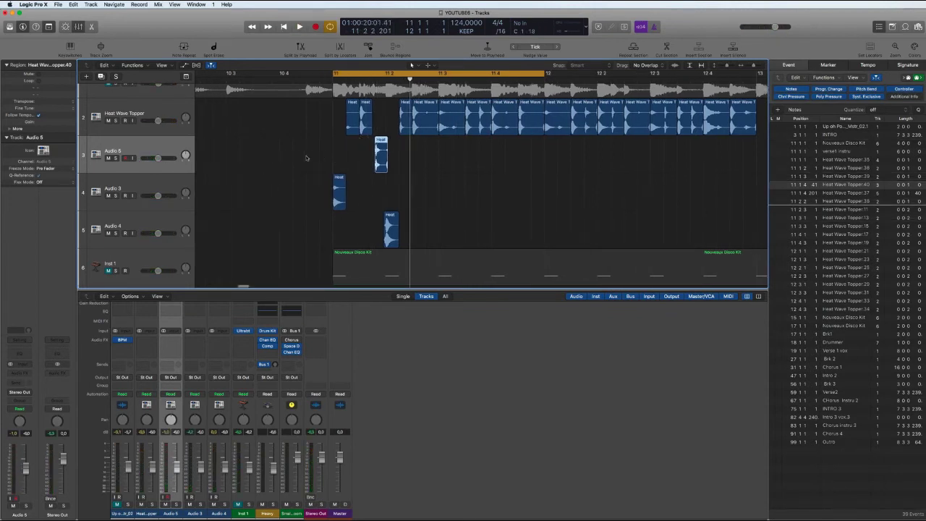
pyautogui.hscroll(-2, 306, 159)
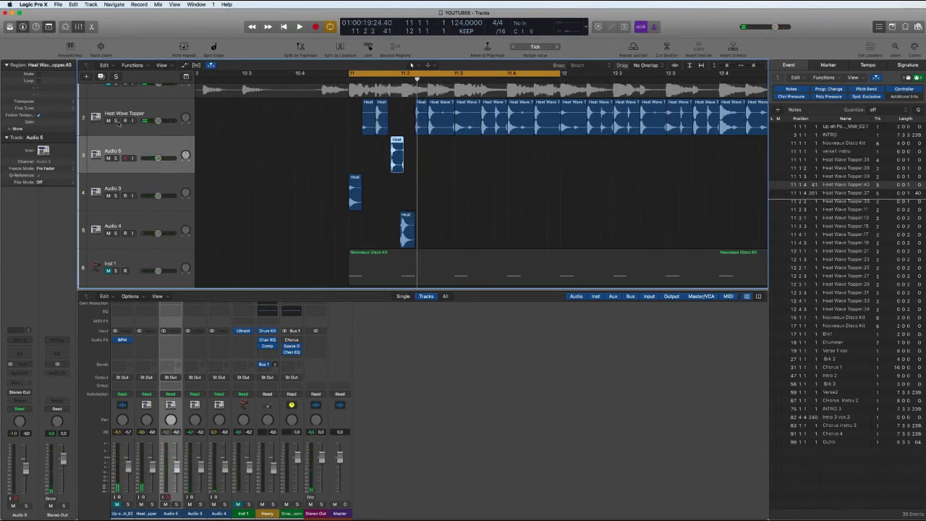
pyautogui.click(116, 121)
pyautogui.press('space')
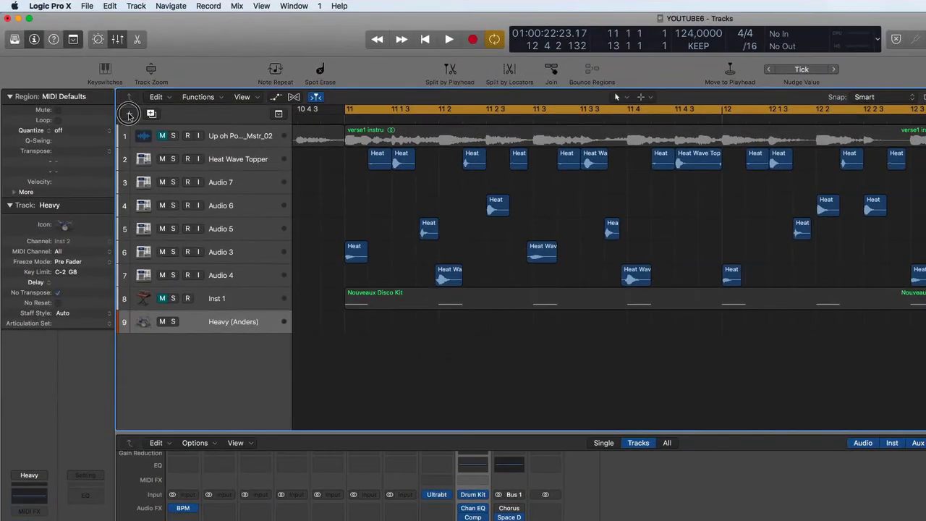
# Create one software instrument track and load Drum Machine Designer as its instrument
pyautogui.click(86, 76)
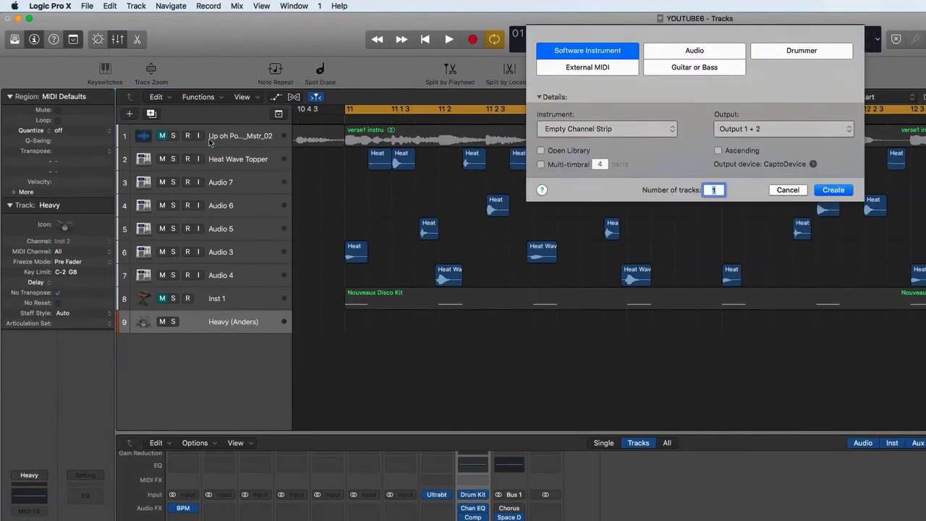
pyautogui.click(845, 194)
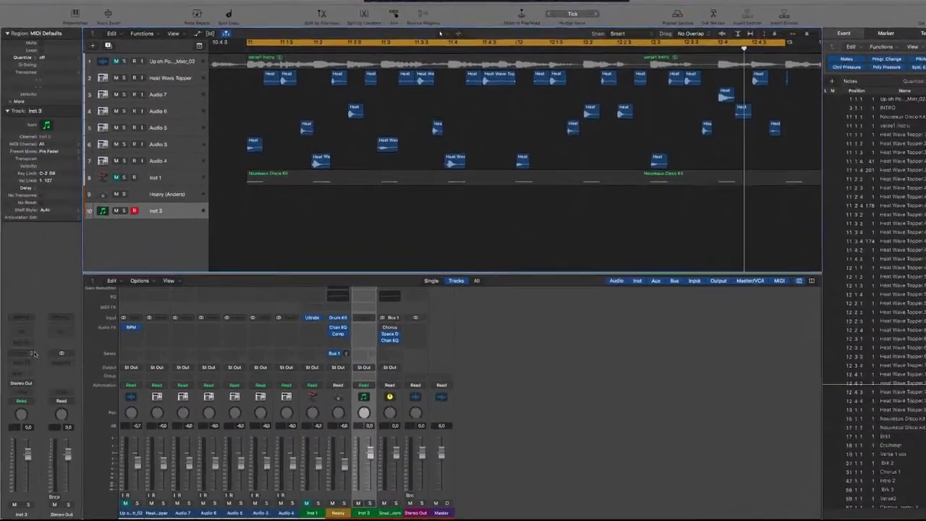
pyautogui.click(40, 496)
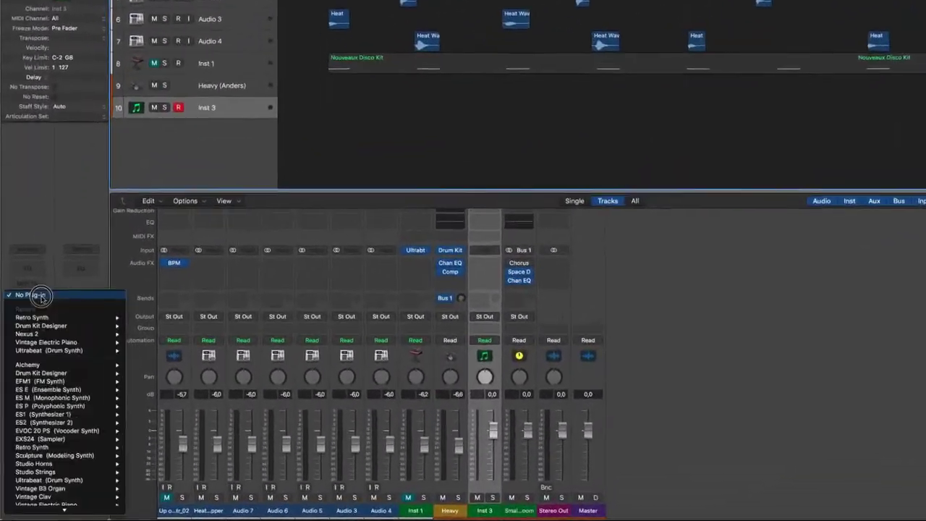
pyautogui.moveTo(83, 458)
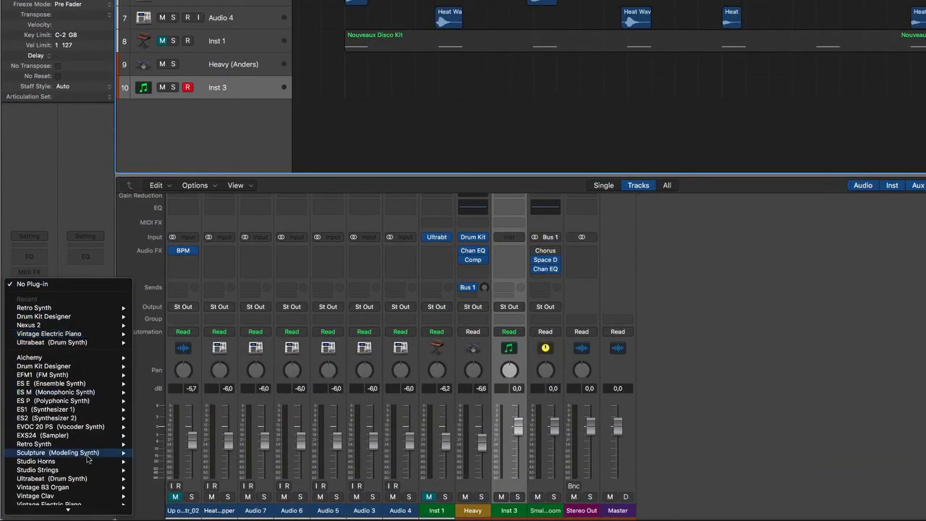
pyautogui.scroll(-3, 86, 458)
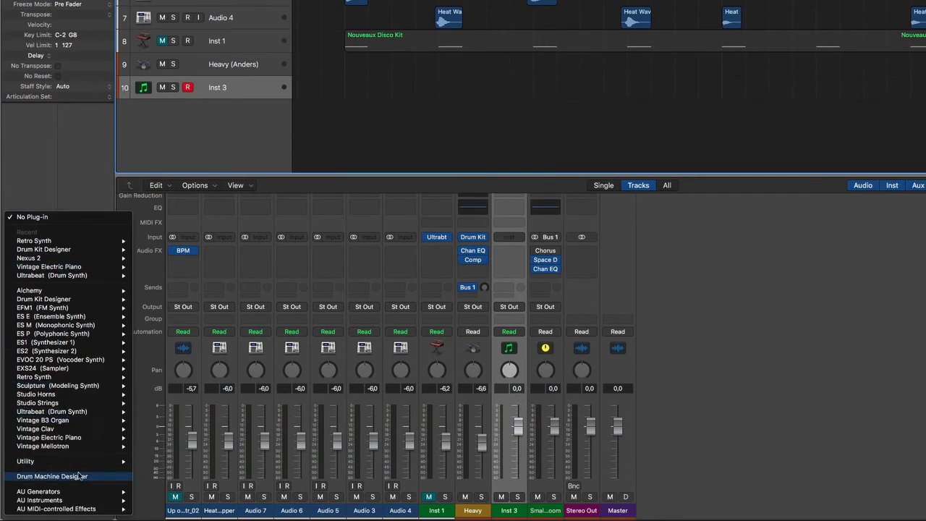
pyautogui.click(80, 476)
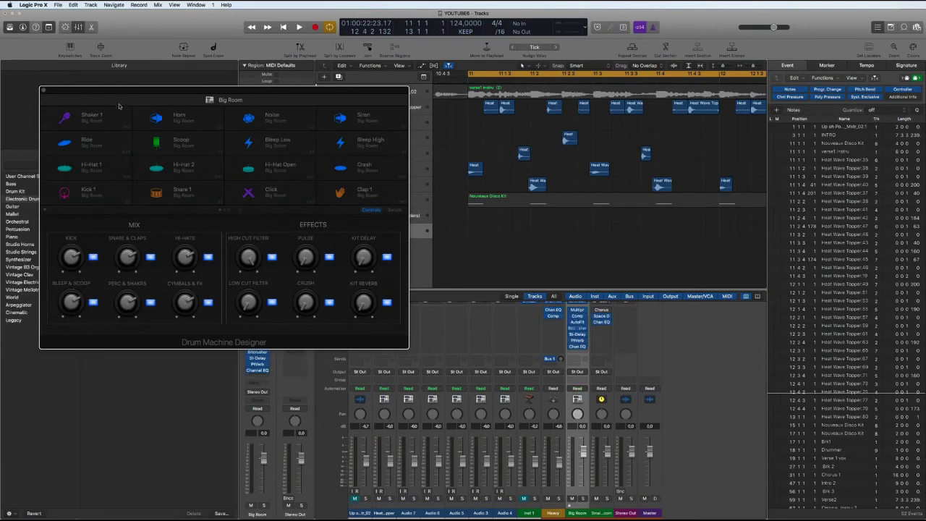
# Page through the Big Room kit and audition its Snare 1, Hi-Hat 2, Hi-Hat Open, Bleep Low, Noise, Horn and Shaker 1 pads
pyautogui.moveTo(110, 88); pyautogui.dragTo(244, 39)
pyautogui.moveTo(313, 97); pyautogui.dragTo(404, 80)
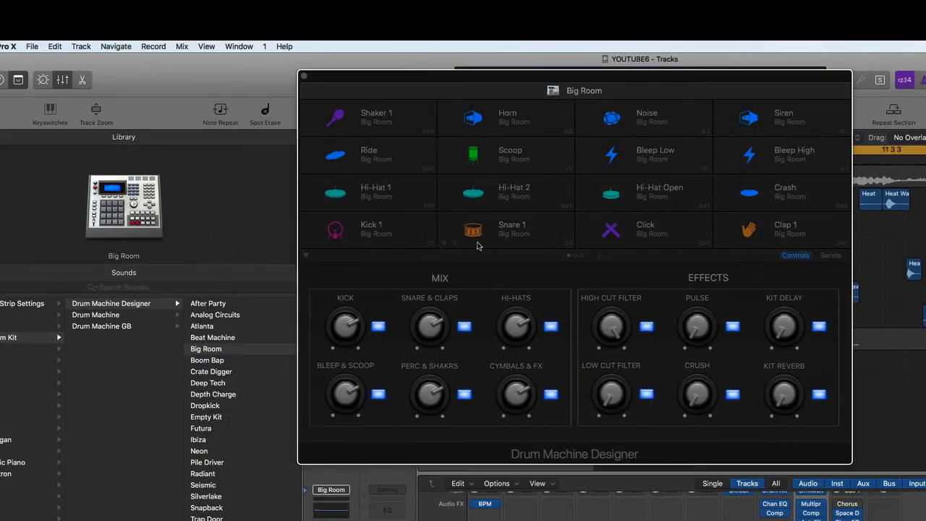
pyautogui.click(581, 256)
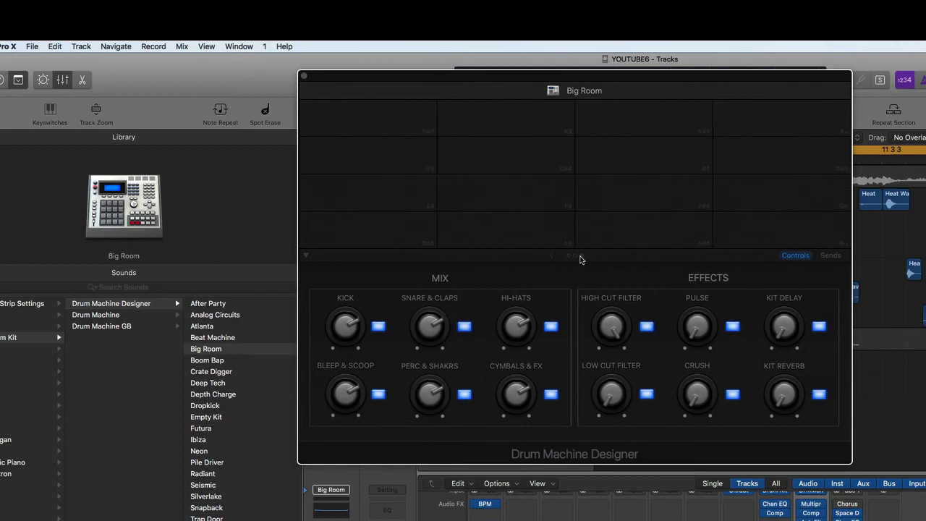
pyautogui.click(572, 256)
pyautogui.click(528, 234)
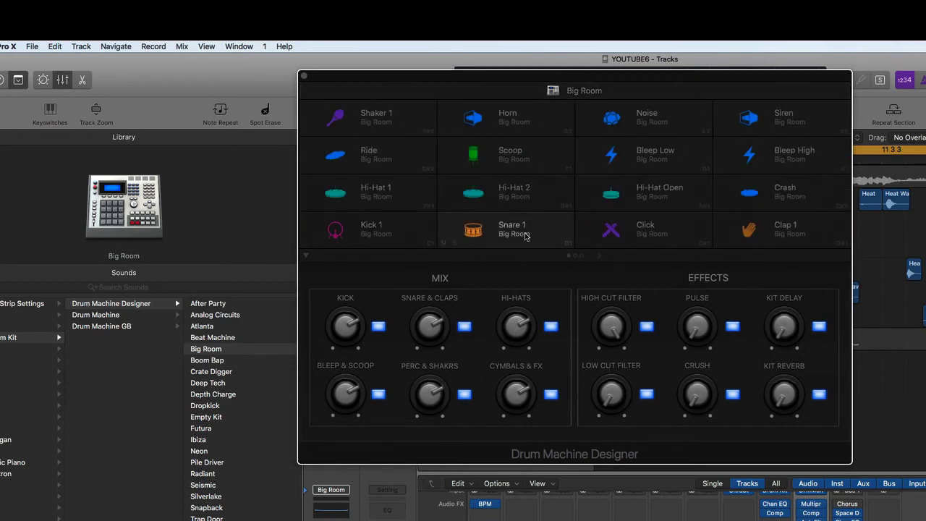
pyautogui.click(501, 192)
pyautogui.click(650, 191)
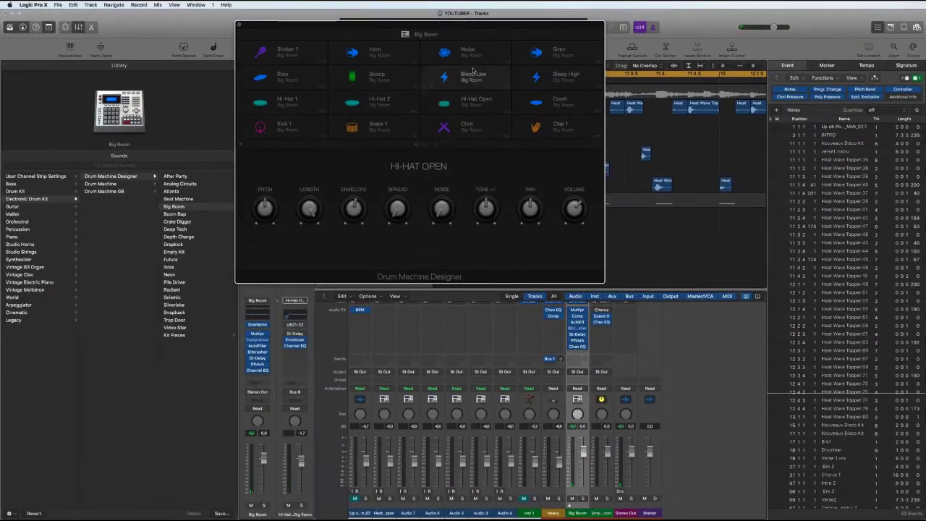
pyautogui.click(474, 72)
pyautogui.click(468, 51)
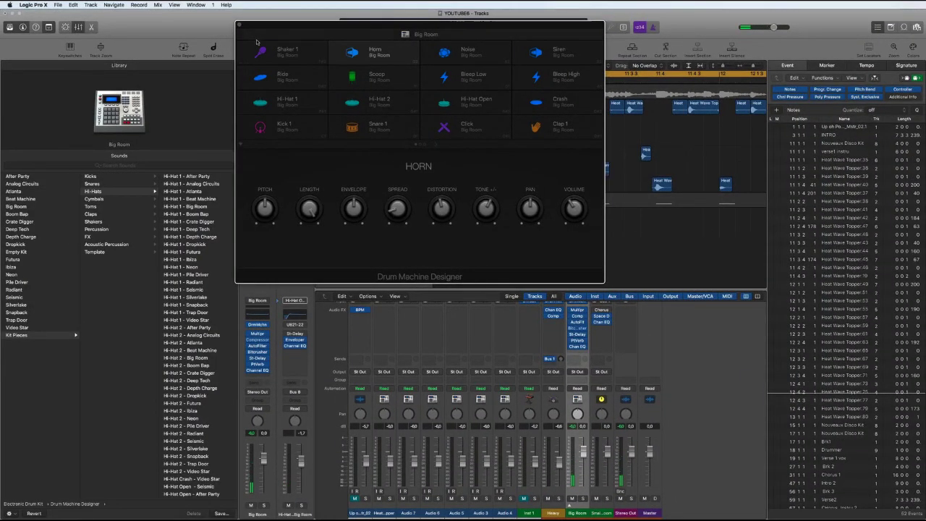
pyautogui.click(282, 50)
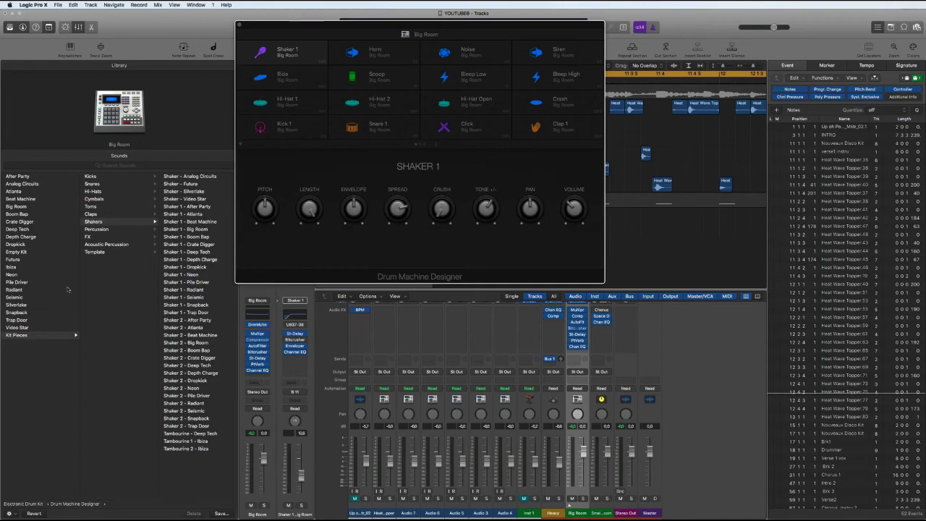
pyautogui.click(2, 188)
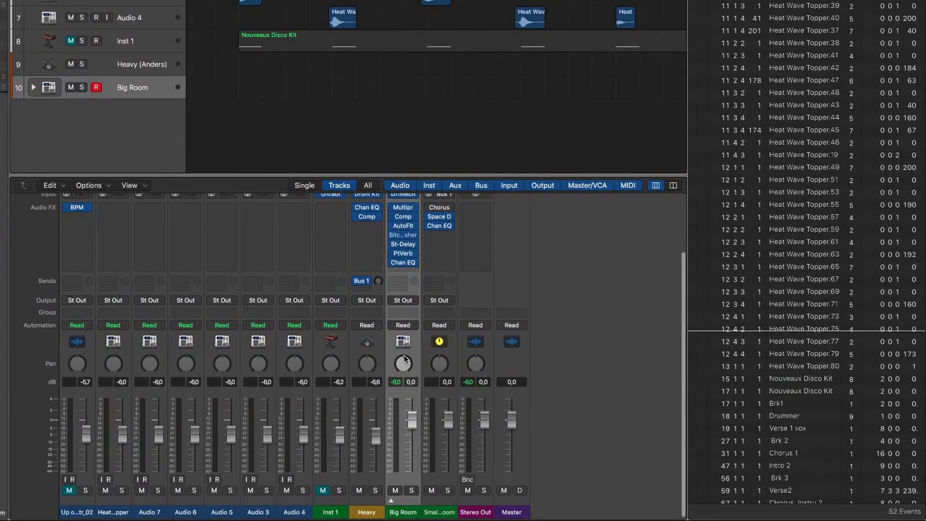
# Hide the list editors and expand the Big Room channel strip into its individual drum channels in the mixer
pyautogui.scroll(1, 404, 360)
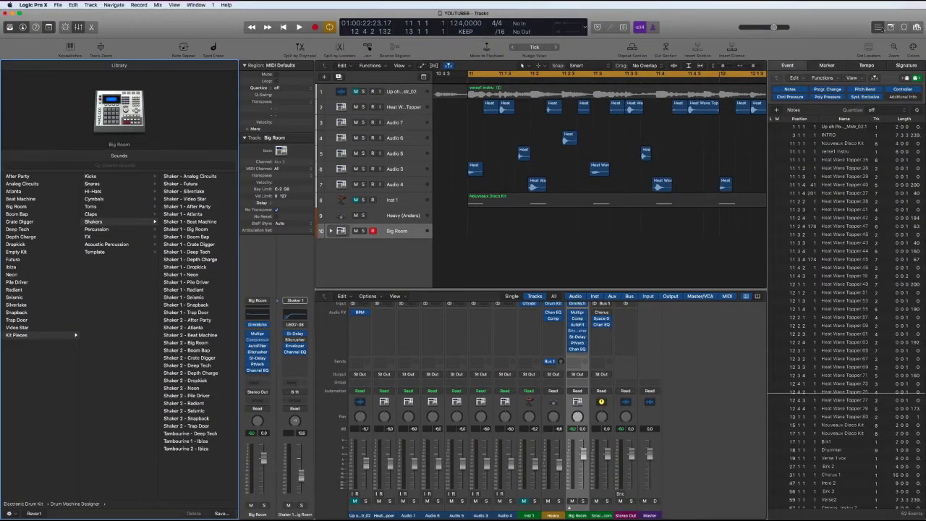
pyautogui.click(878, 27)
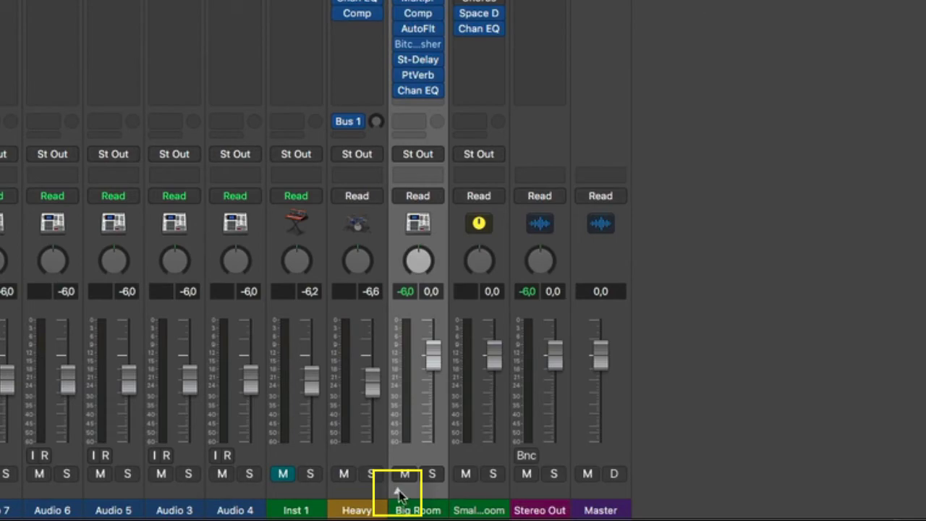
pyautogui.click(398, 492)
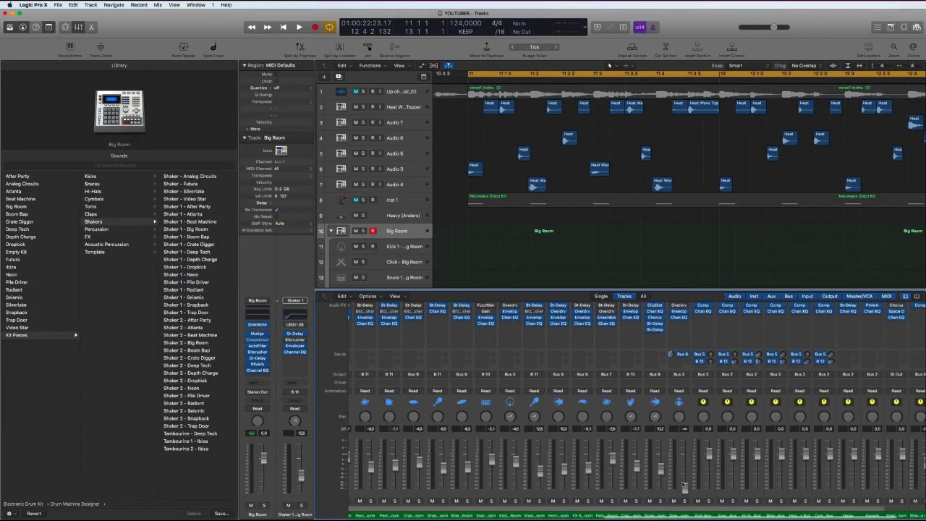
# Examine the effects, sends and output routing of the individual Big Room drum channels across the mixer
pyautogui.hscroll(2, 682, 484)
pyautogui.scroll(3, 682, 484)
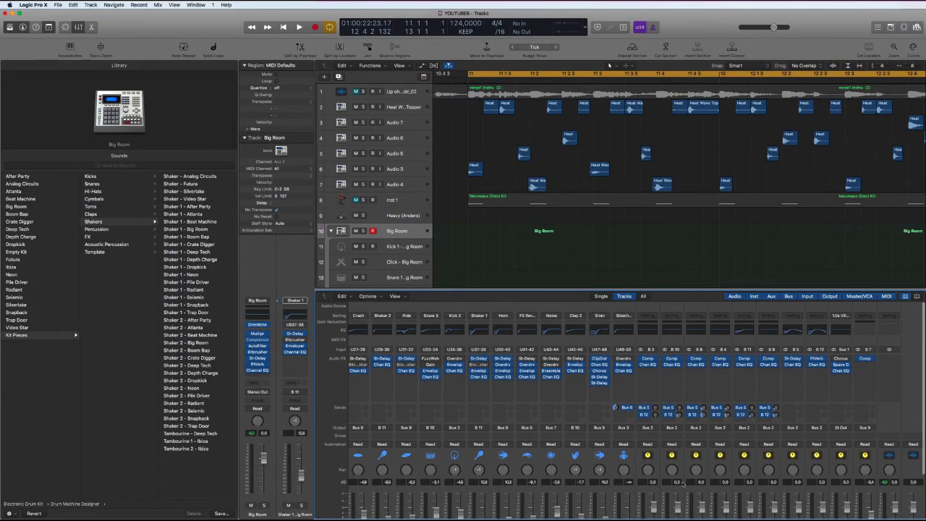
pyautogui.hscroll(-10, 682, 483)
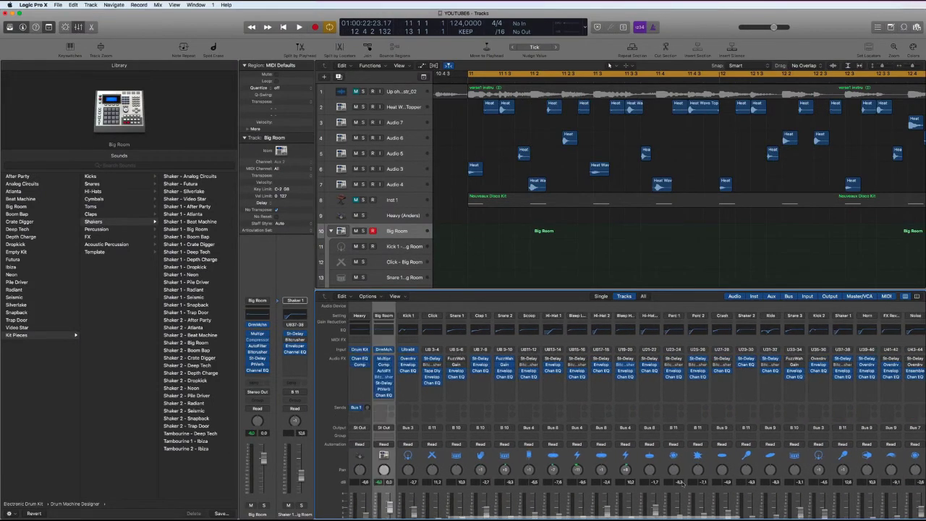
pyautogui.hscroll(-2, 683, 483)
pyautogui.scroll(-3, 682, 483)
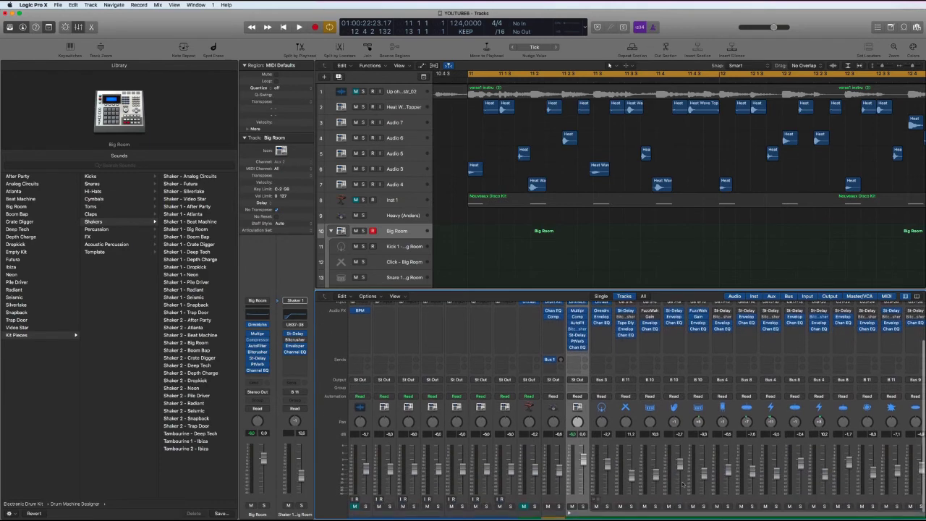
pyautogui.scroll(-1, 683, 484)
pyautogui.scroll(1, 683, 485)
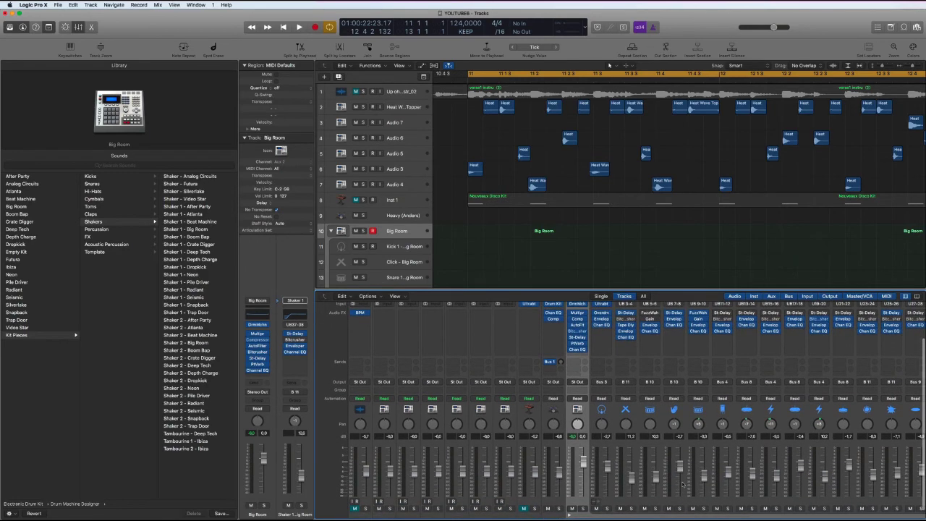
pyautogui.hscroll(1, 683, 485)
pyautogui.scroll(2, 682, 483)
pyautogui.hscroll(2, 682, 483)
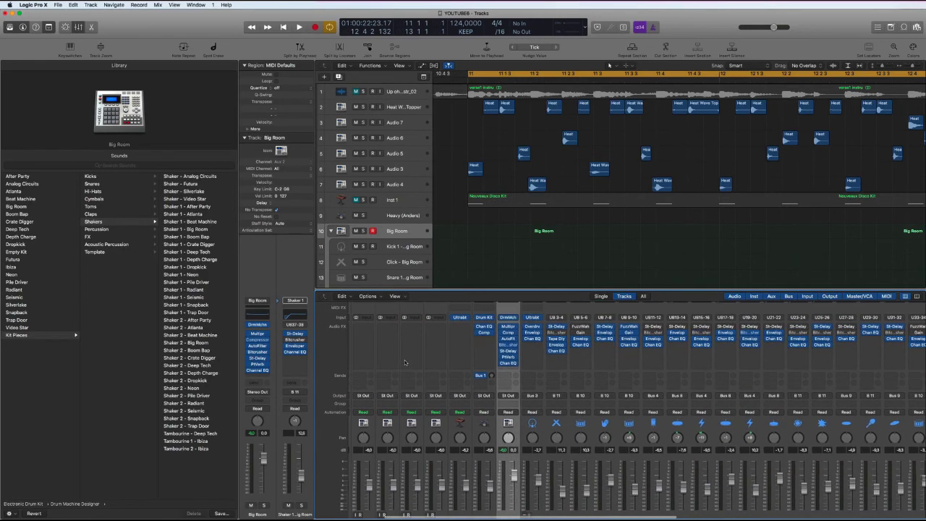
pyautogui.scroll(-3, 406, 362)
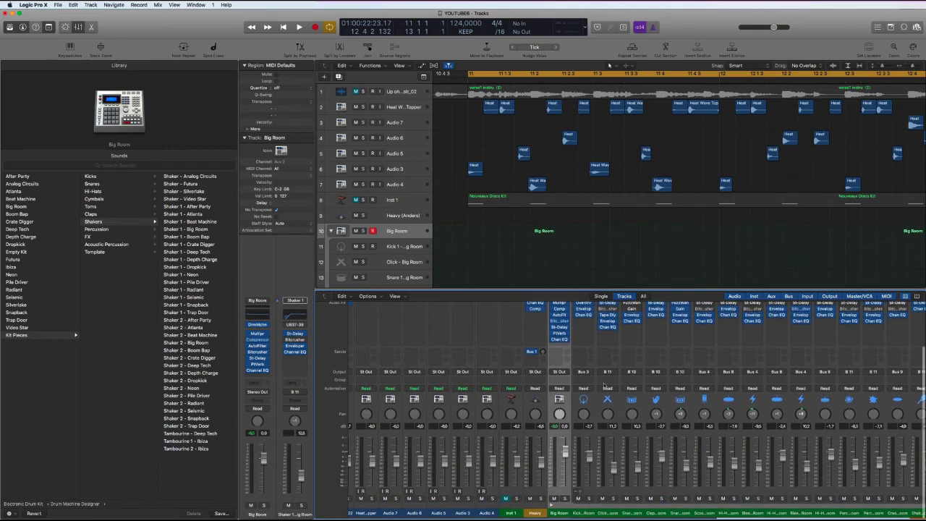
pyautogui.scroll(2, 600, 379)
pyautogui.hscroll(8, 600, 379)
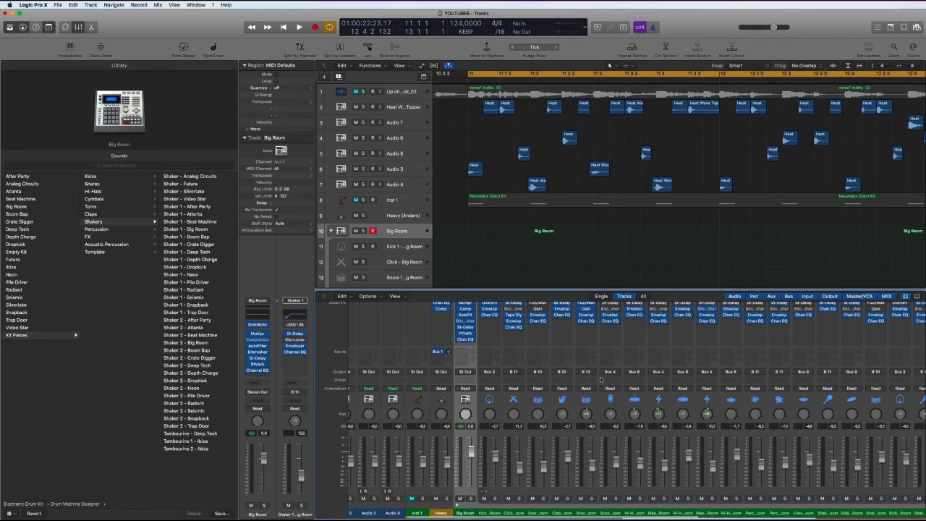
# Delete the Big Room drum machine track together with its individual drum channel tracks
pyautogui.scroll(-2, 600, 379)
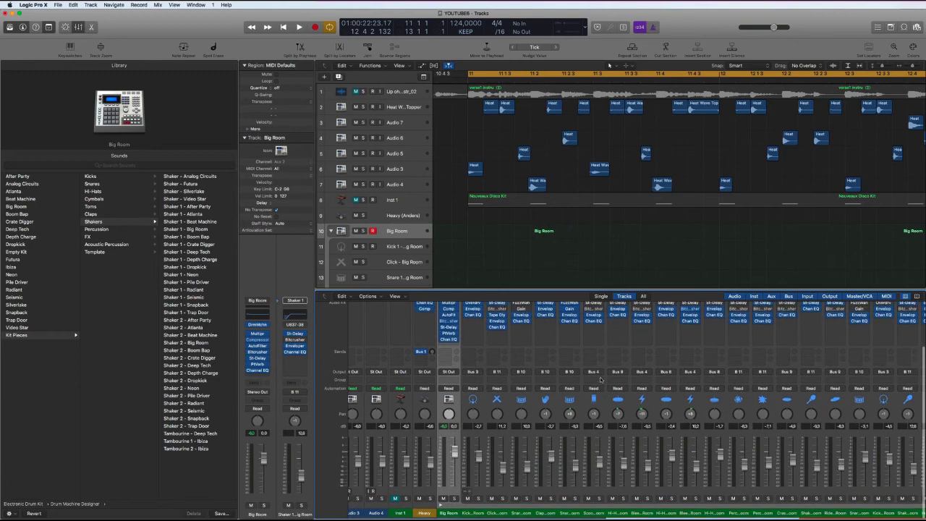
pyautogui.hscroll(-8, 600, 377)
pyautogui.scroll(2, 600, 377)
pyautogui.hscroll(-1, 600, 378)
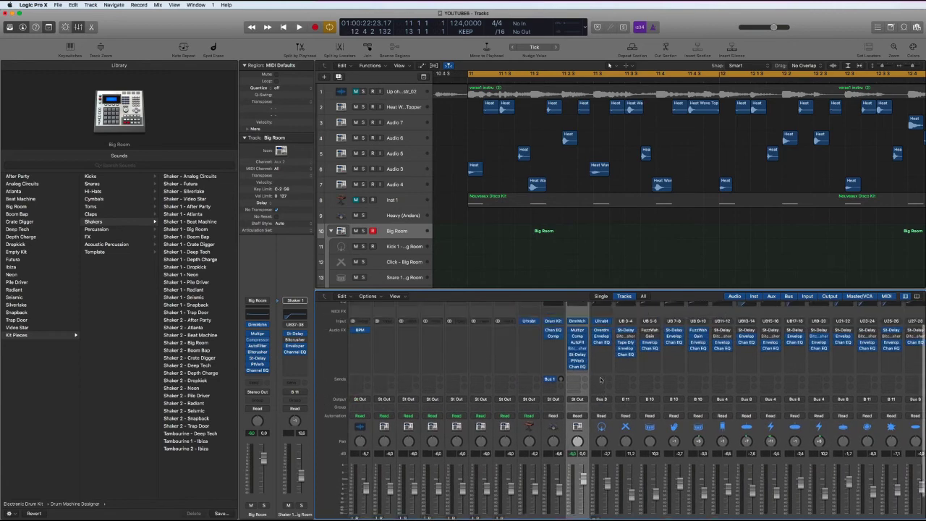
pyautogui.scroll(1, 600, 380)
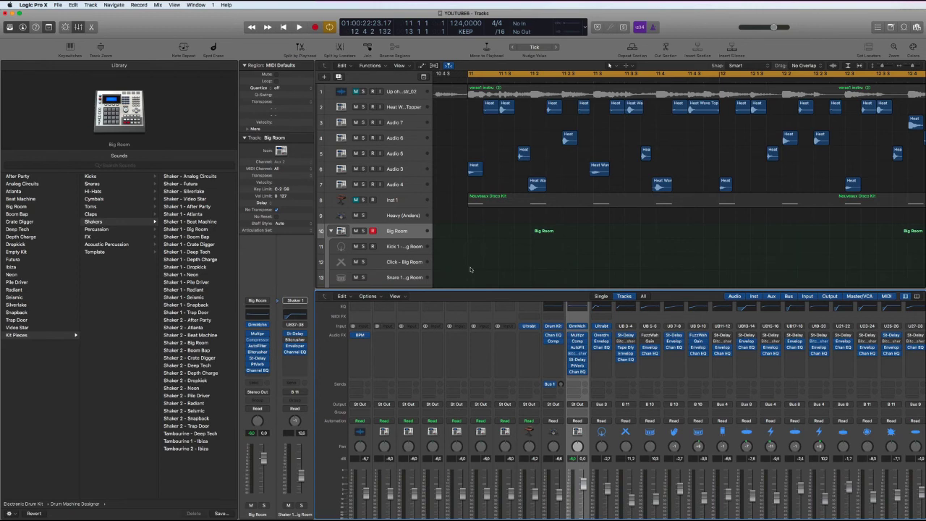
pyautogui.click(403, 233)
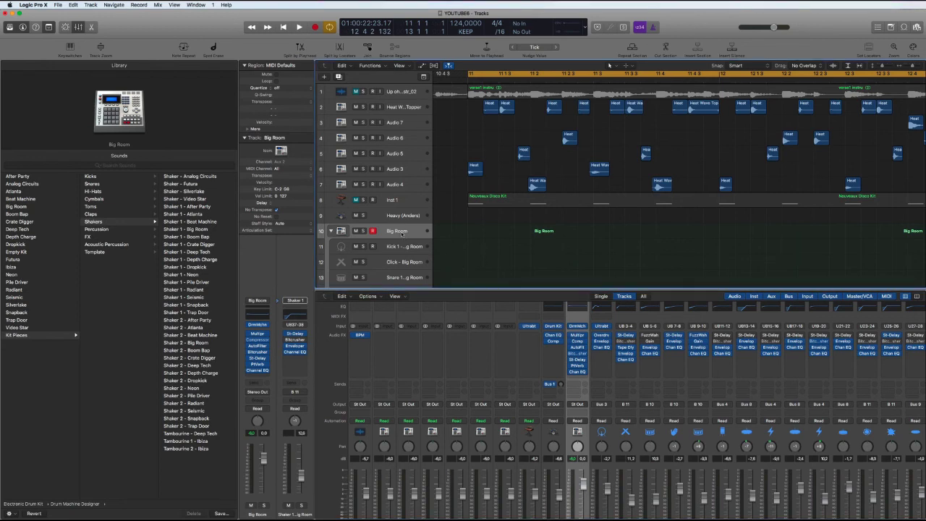
pyautogui.press('super+BackSpace')
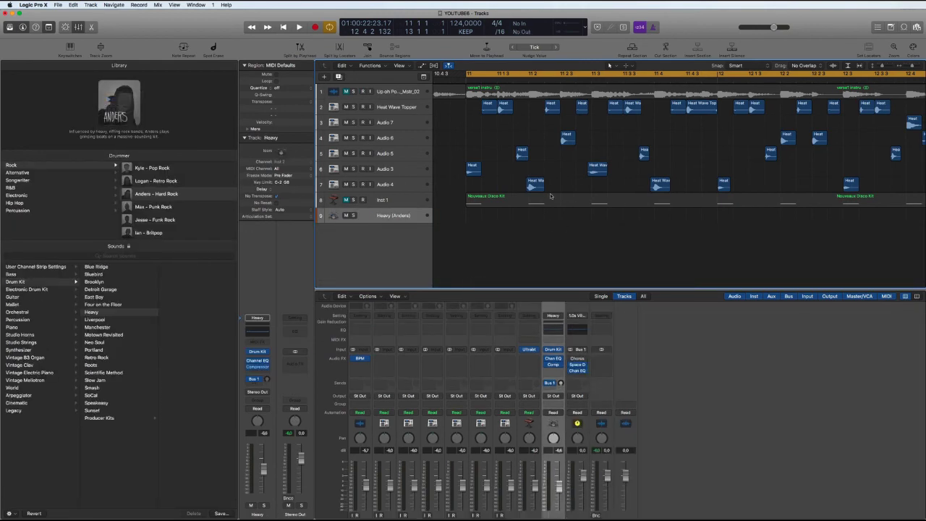
pyautogui.hscroll(10, 547, 204)
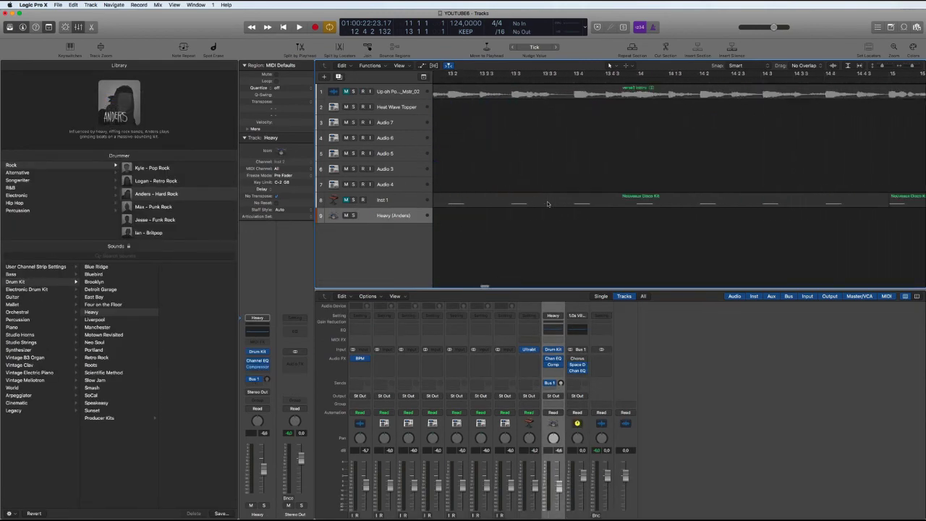
pyautogui.hscroll(15, 548, 204)
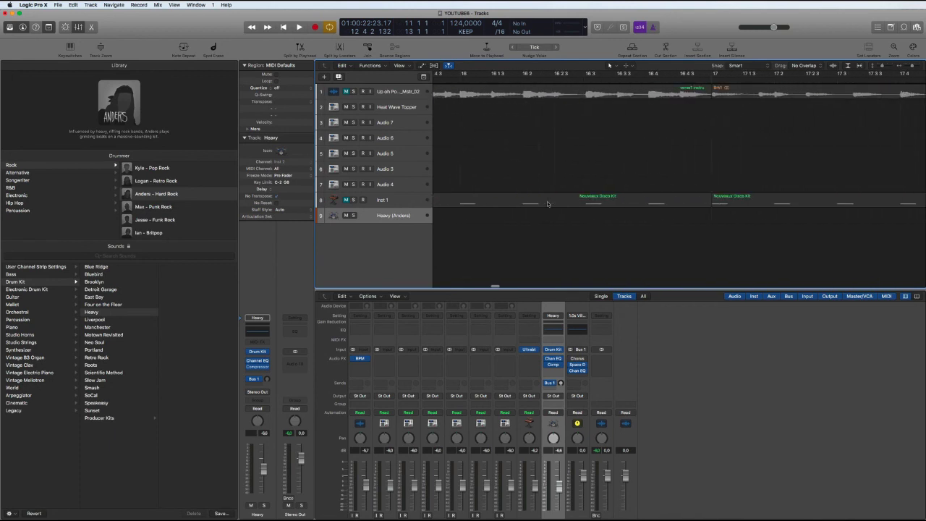
pyautogui.hscroll(-20, 547, 204)
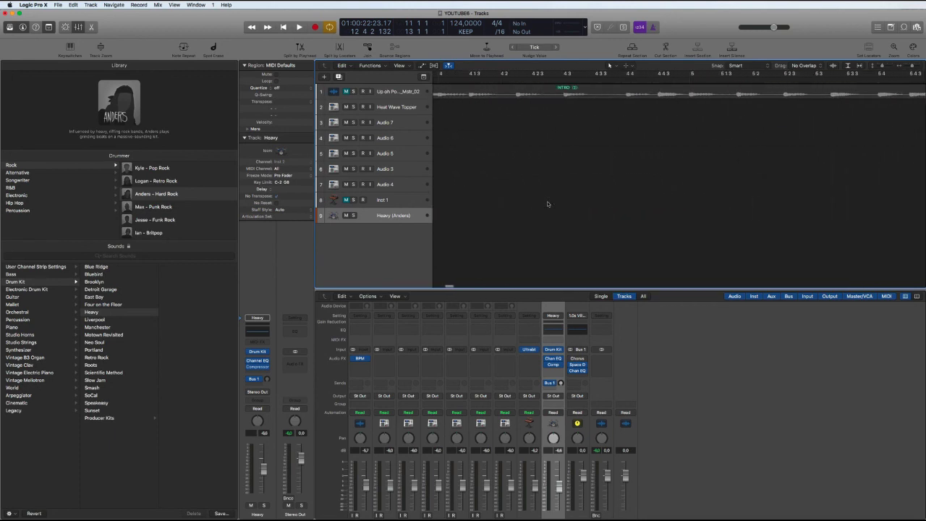